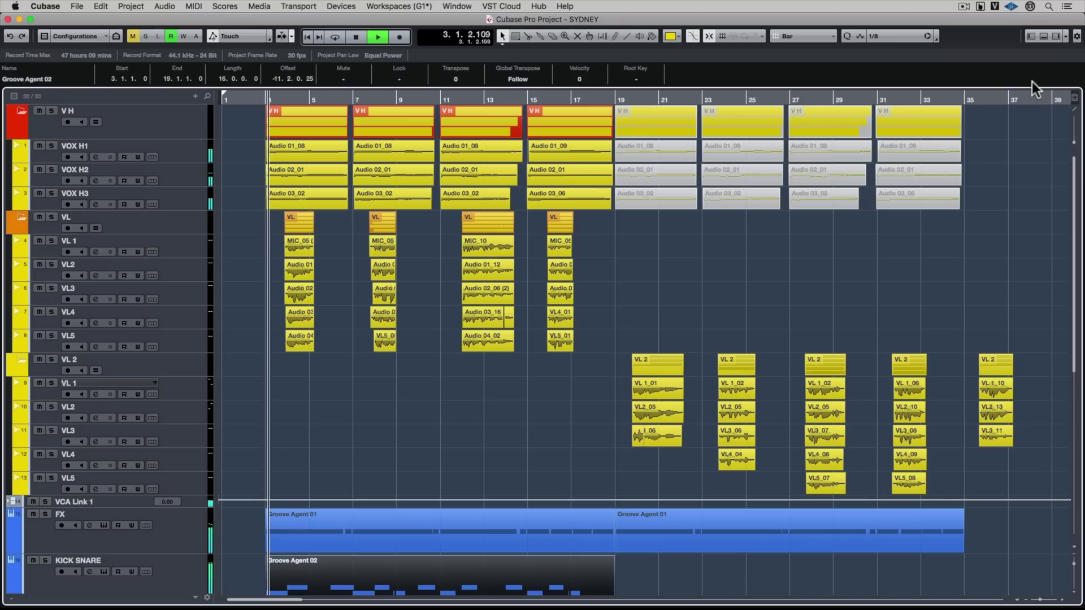
# - Show the Inspector and the VST Instruments rack, glancing at MediaBay on the way
pyautogui.click(1029, 35)
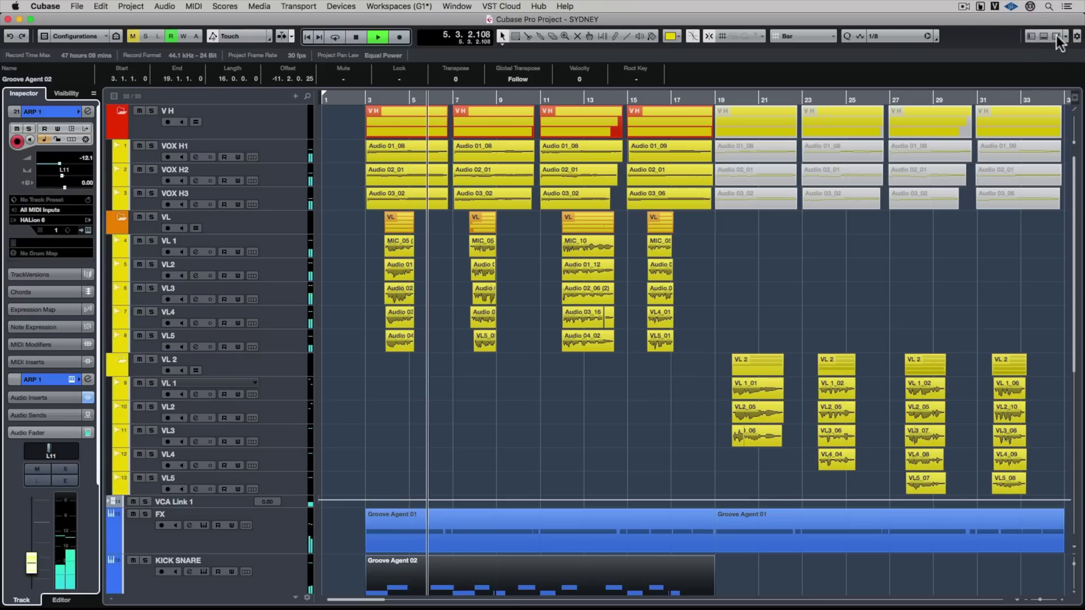
pyautogui.click(1057, 35)
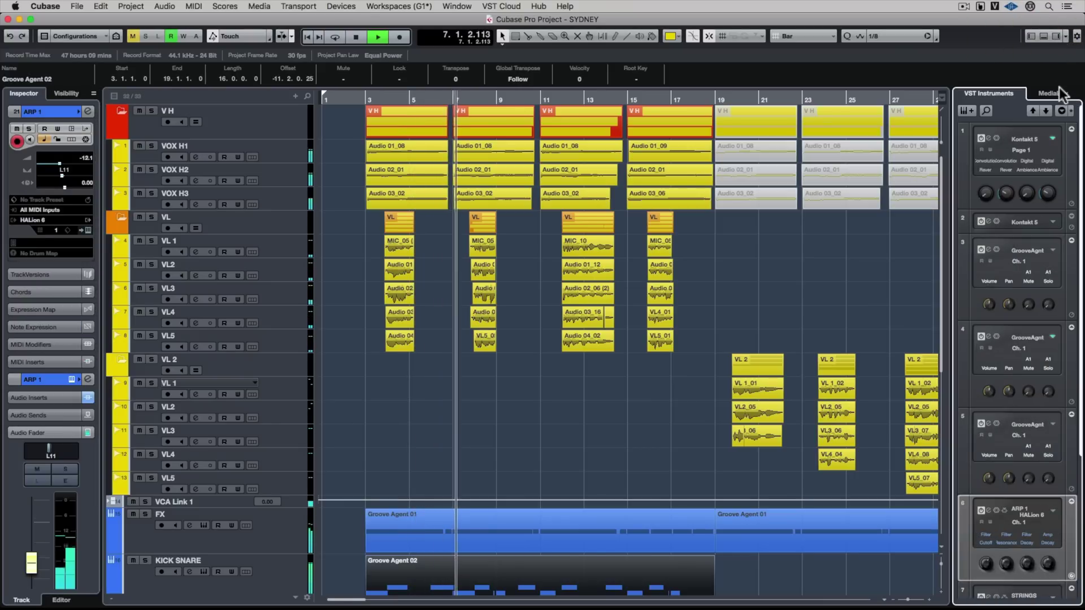
pyautogui.click(1051, 93)
pyautogui.click(988, 93)
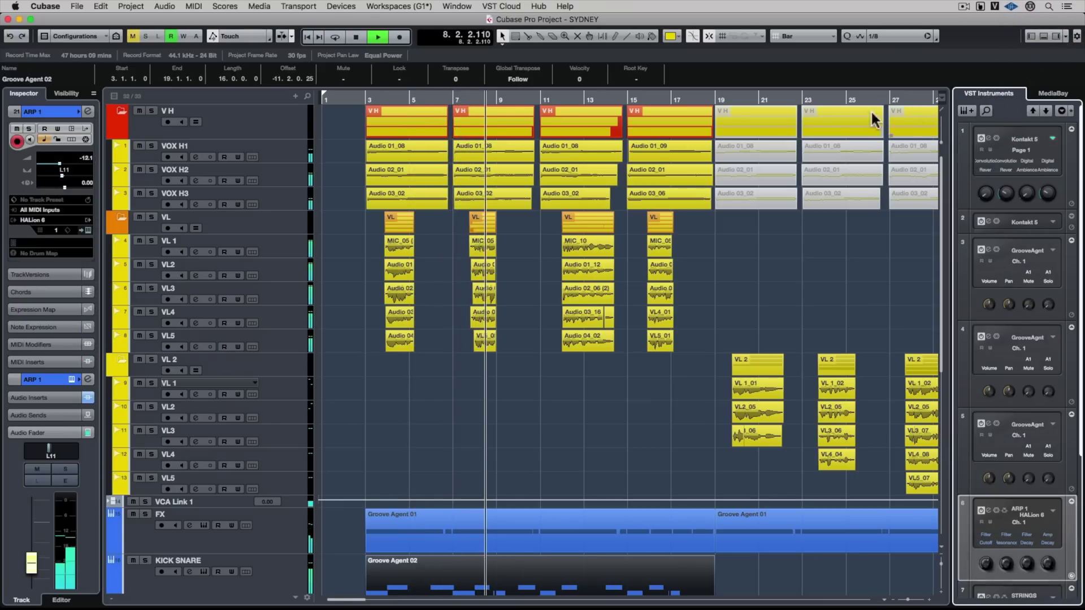
# - Preview Audio 02_01, MIC_10, Audio 01_12, Audio 02_06 and Groove Agent 01 in the lower editor
pyautogui.click(524, 175)
pyautogui.doubleClick(524, 174)
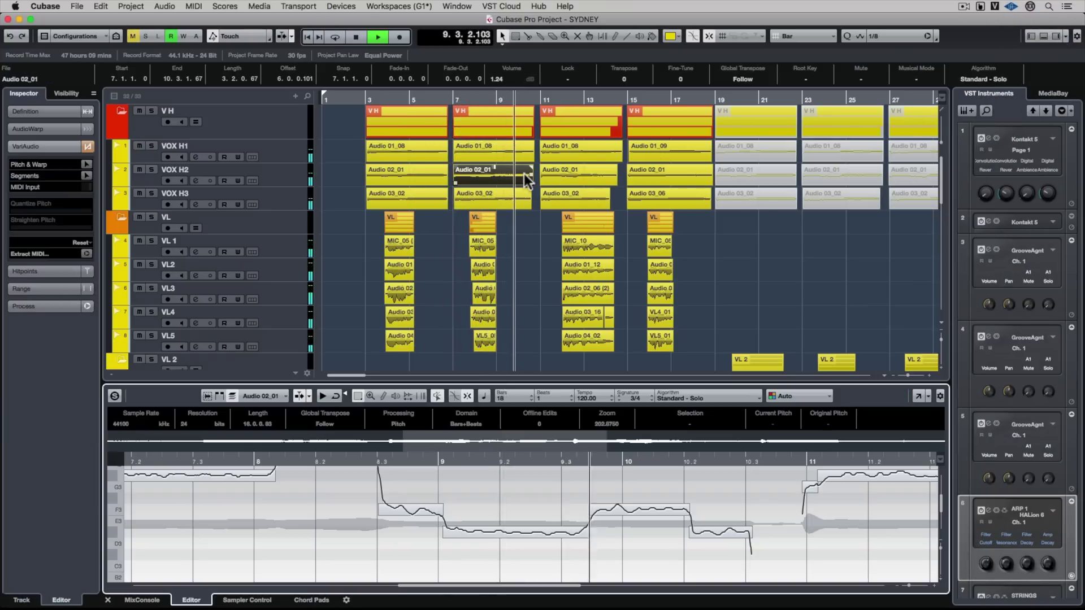
pyautogui.click(577, 171)
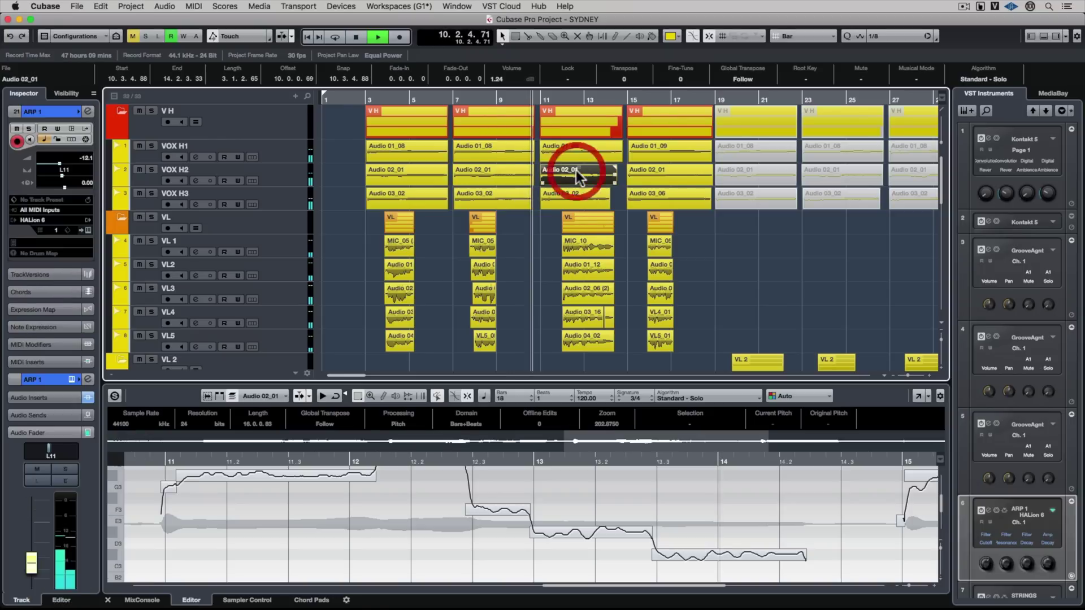
pyautogui.click(587, 247)
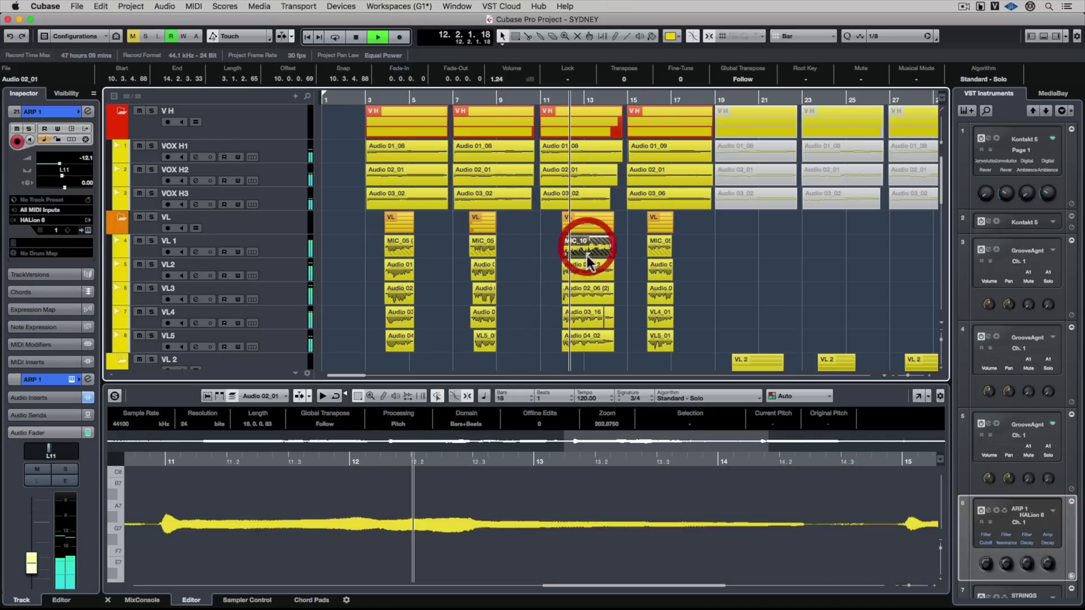
pyautogui.click(587, 267)
pyautogui.click(587, 296)
pyautogui.scroll(-3, 587, 296)
pyautogui.scroll(-3, 586, 296)
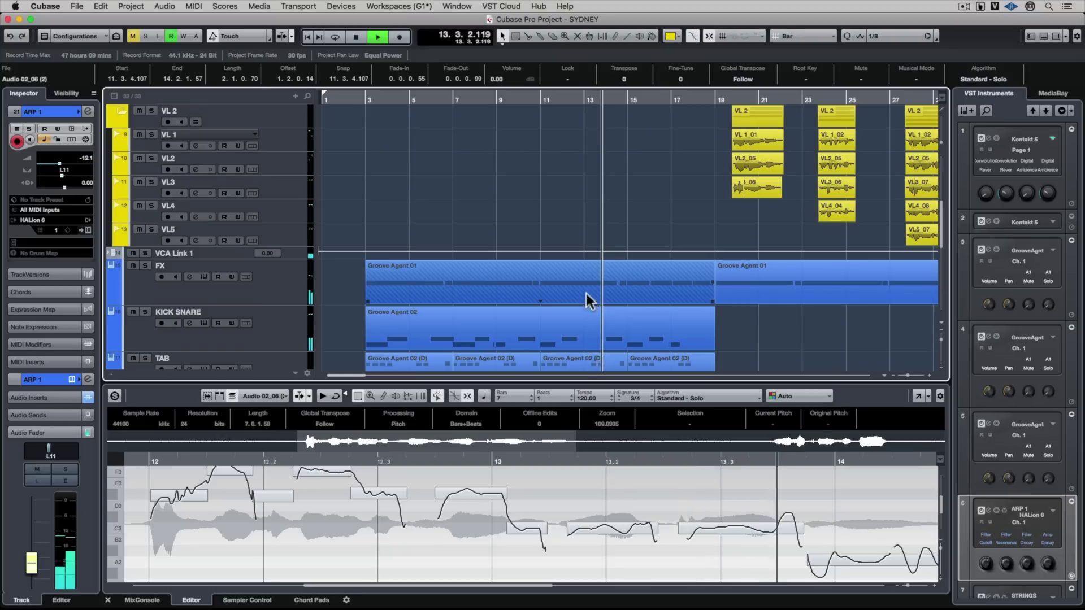
pyautogui.click(584, 287)
# - Open the Groove Agent 02 part, stop playback, return to bar 3, and link editor timelines
pyautogui.click(477, 338)
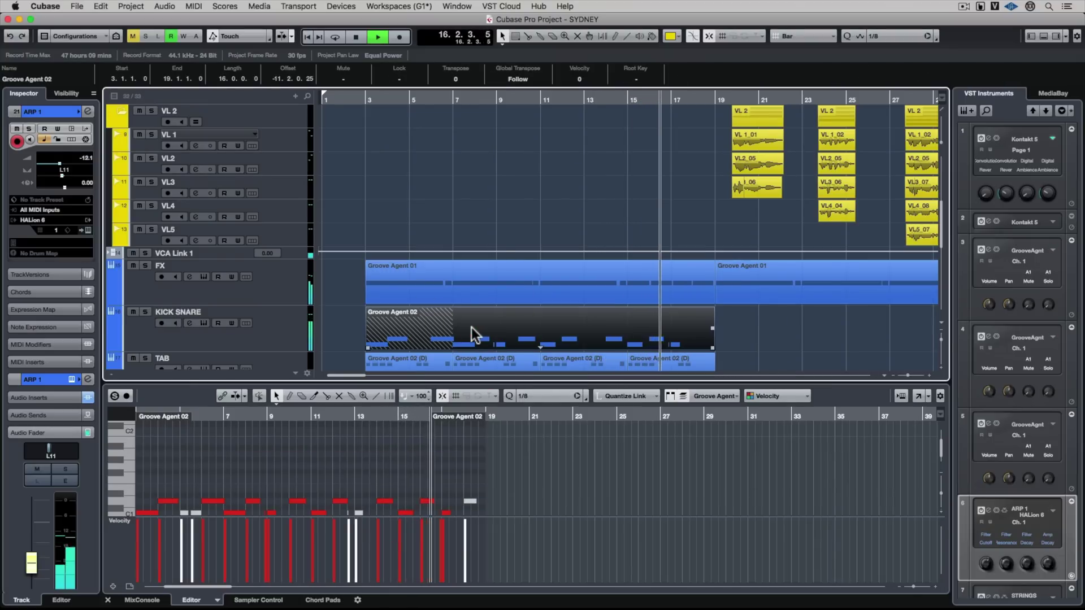
pyautogui.press('space')
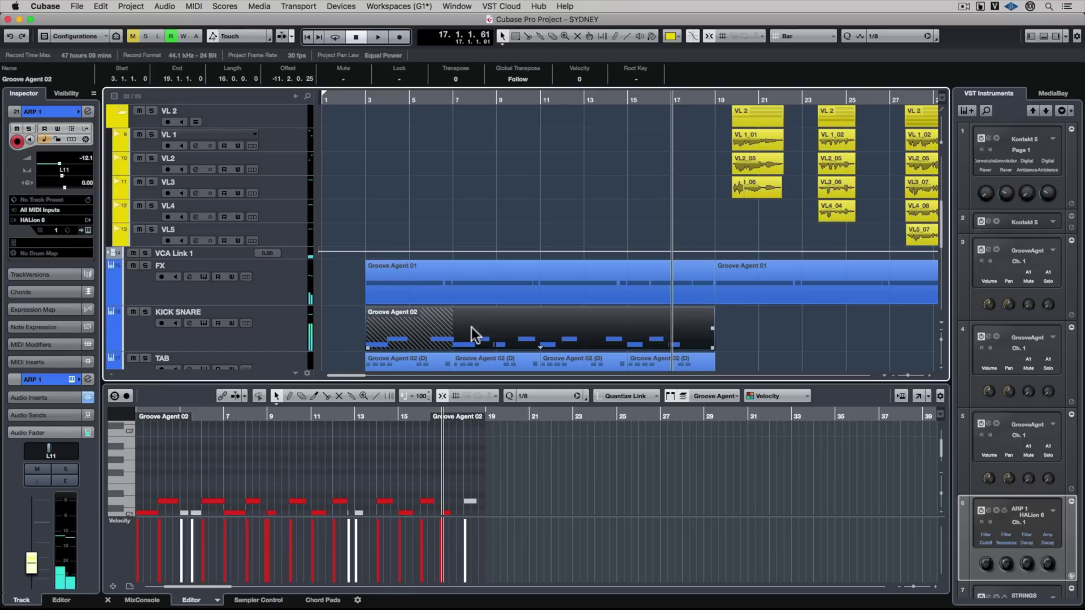
pyautogui.press('l')
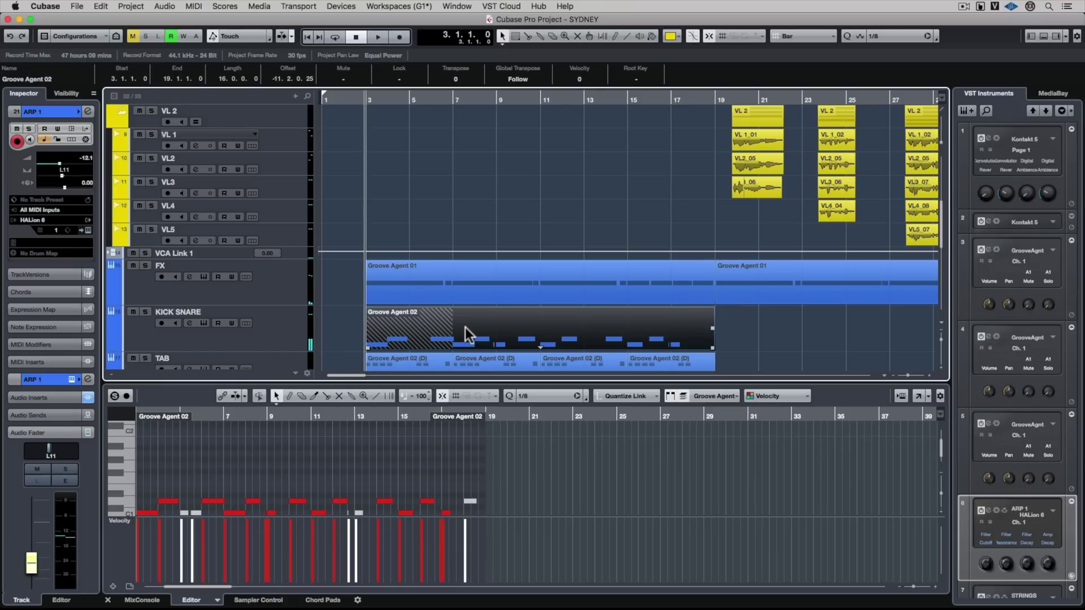
pyautogui.click(222, 396)
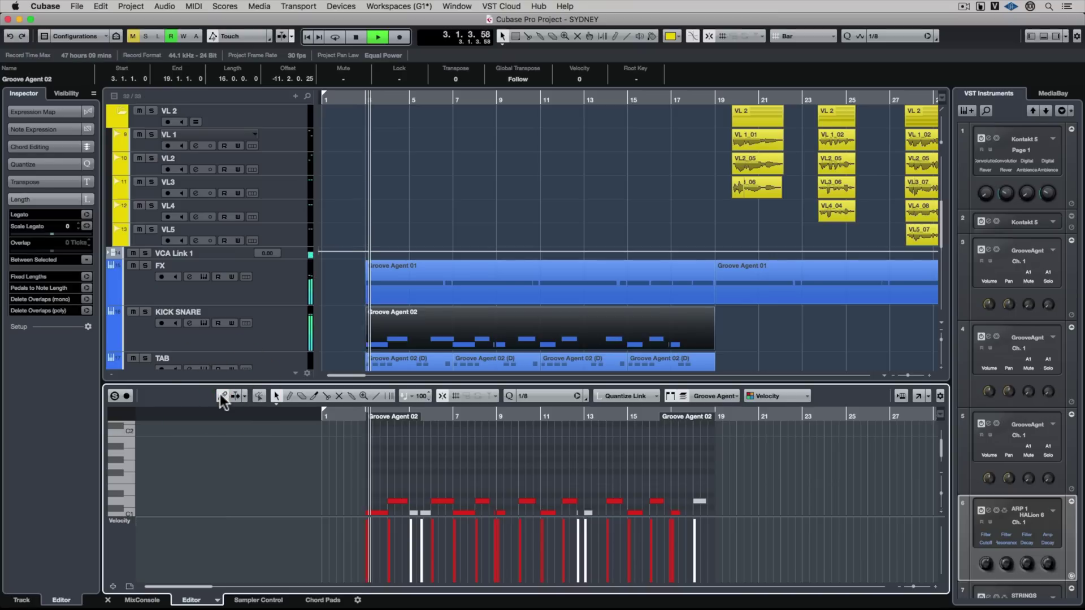
# - Relocate playback to bars 8 and 13, stop, and zoom both linked timelines in with H
pyautogui.click(492, 419)
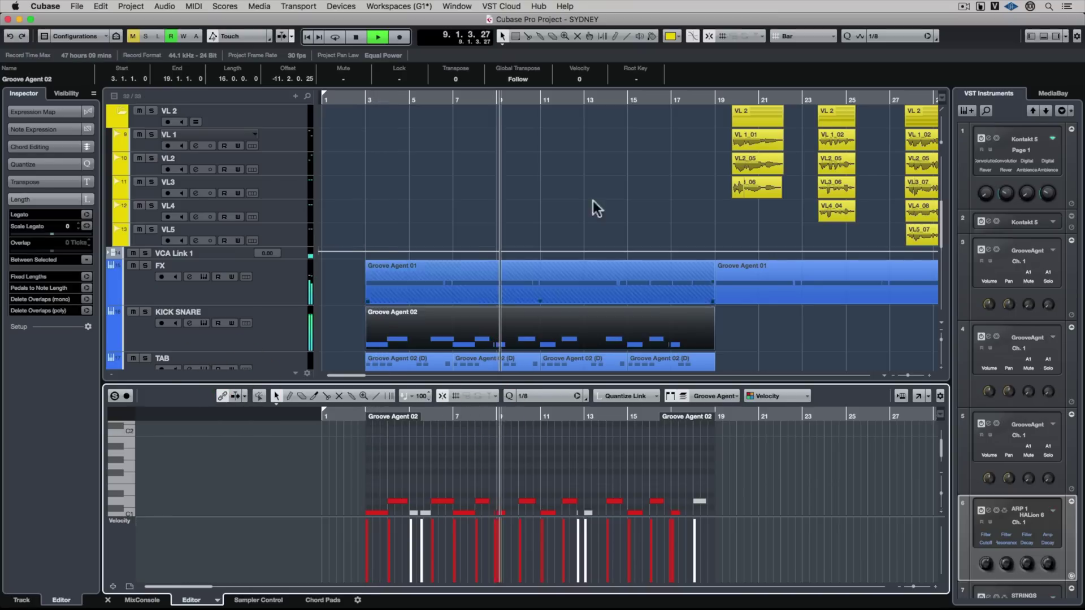
pyautogui.click(610, 98)
pyautogui.press('space')
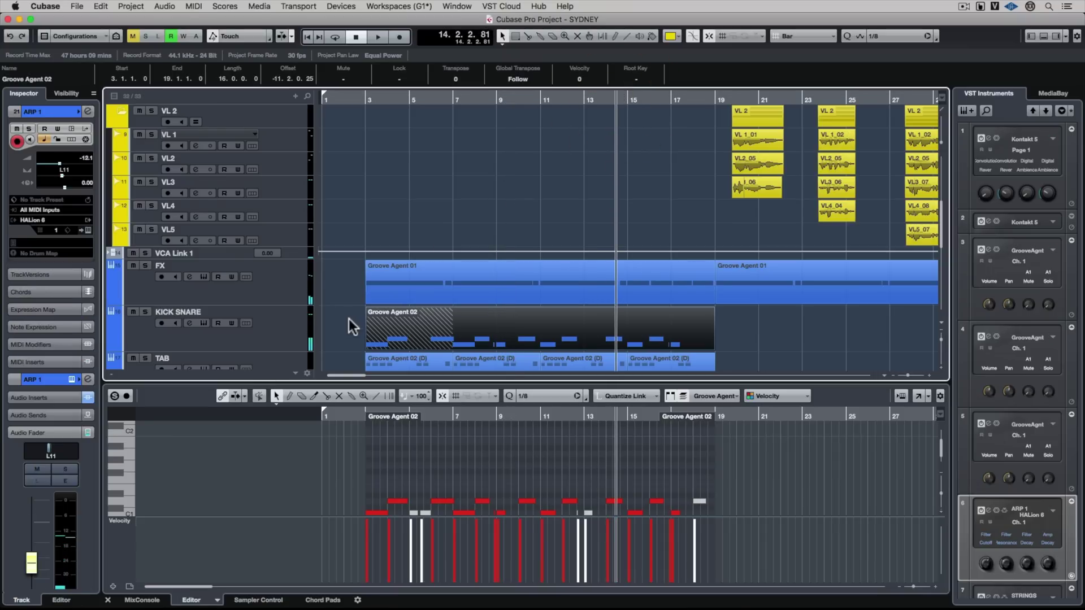
pyautogui.press('h')
pyautogui.press('h')
pyautogui.press('h')
pyautogui.press('h')
pyautogui.press('h')
pyautogui.press('h')
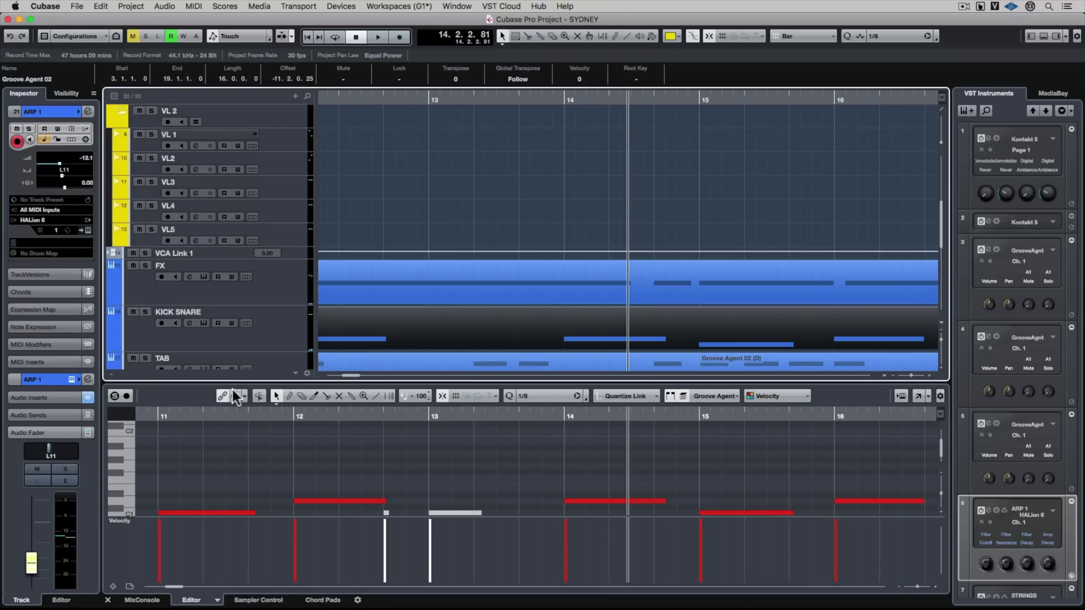
pyautogui.click(234, 395)
# - Start playback and set Auto-Scroll to Stationary Cursor, then zoom out with G
pyautogui.click(243, 395)
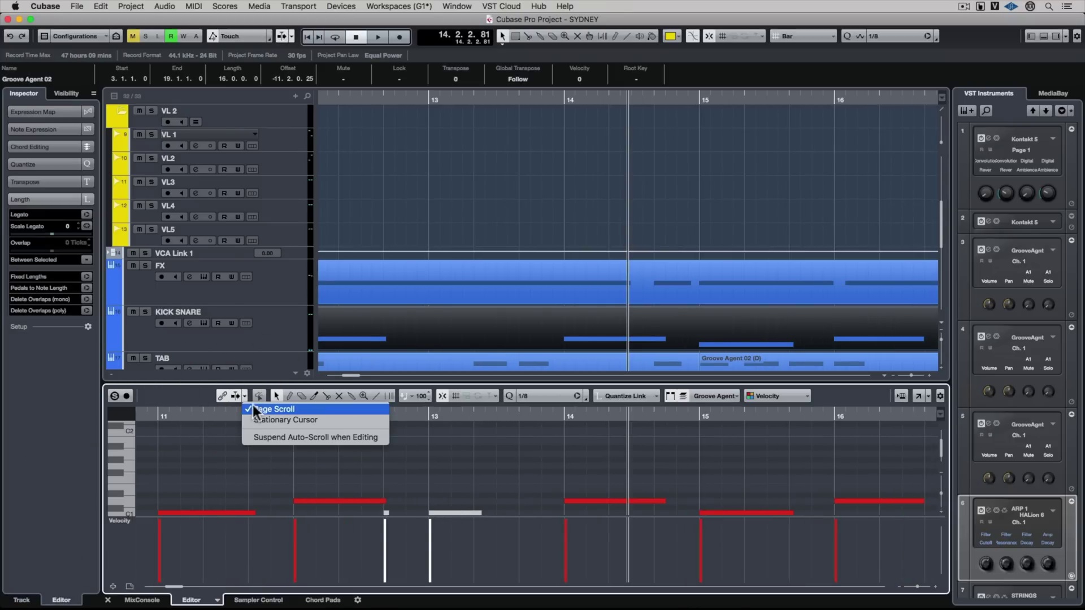
pyautogui.click(273, 322)
pyautogui.press('space')
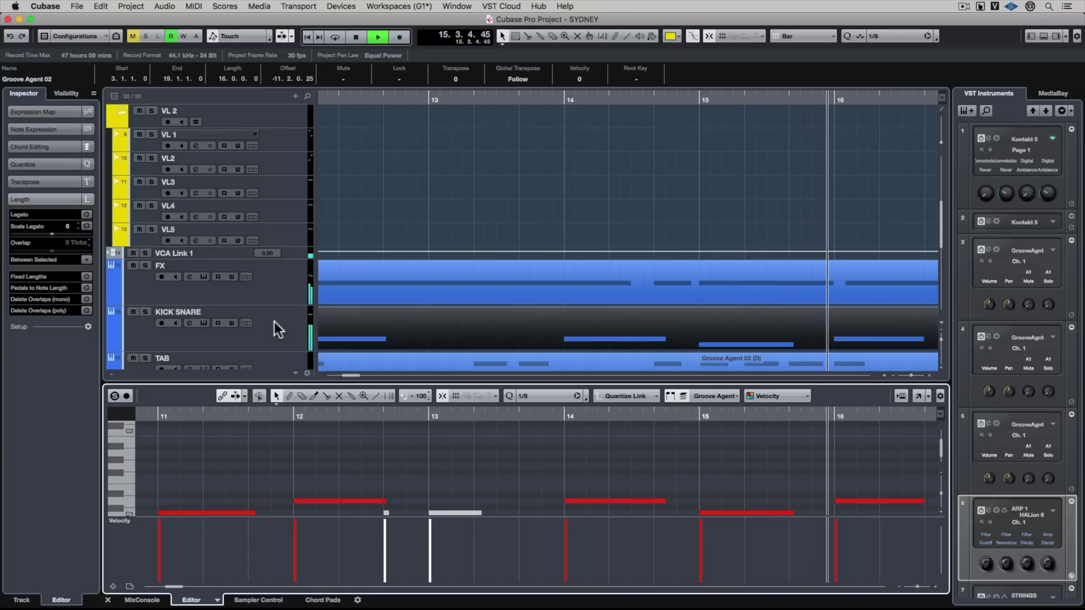
pyautogui.click(244, 396)
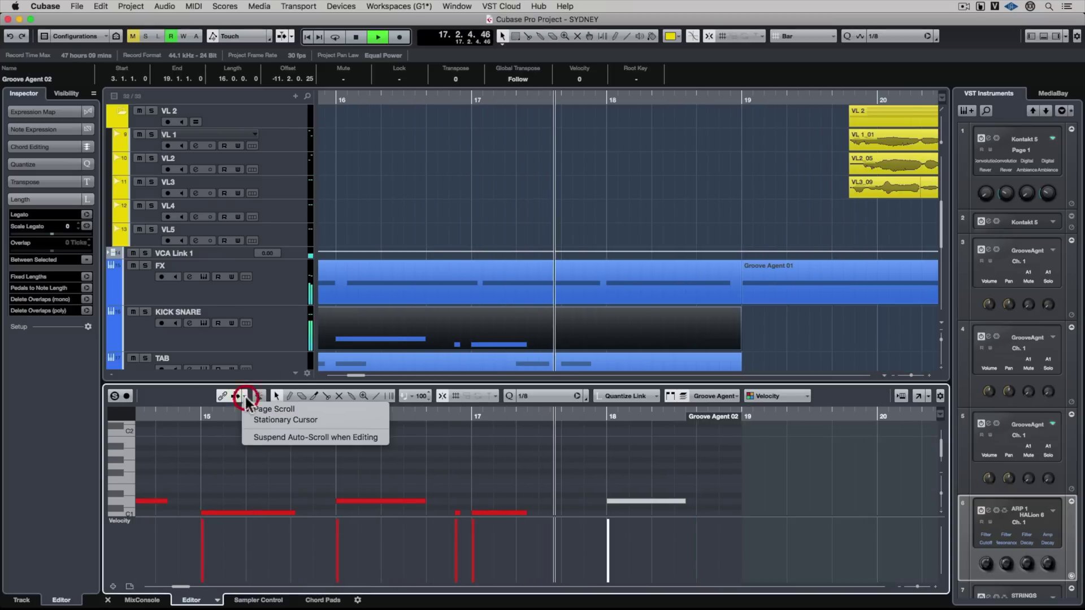
pyautogui.click(268, 420)
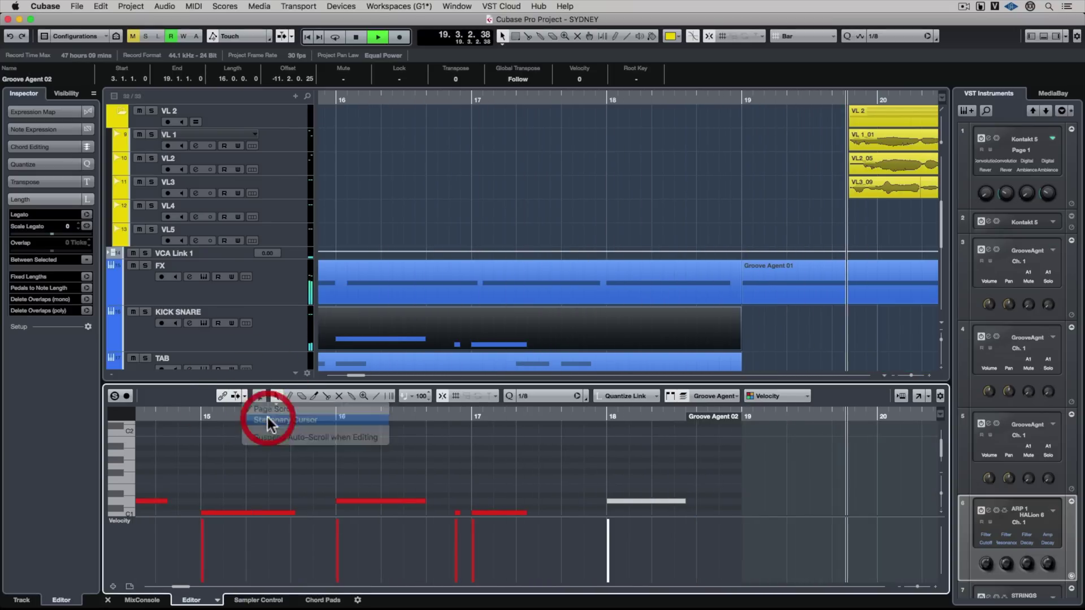
pyautogui.press('g')
pyautogui.press('g')
pyautogui.press('g')
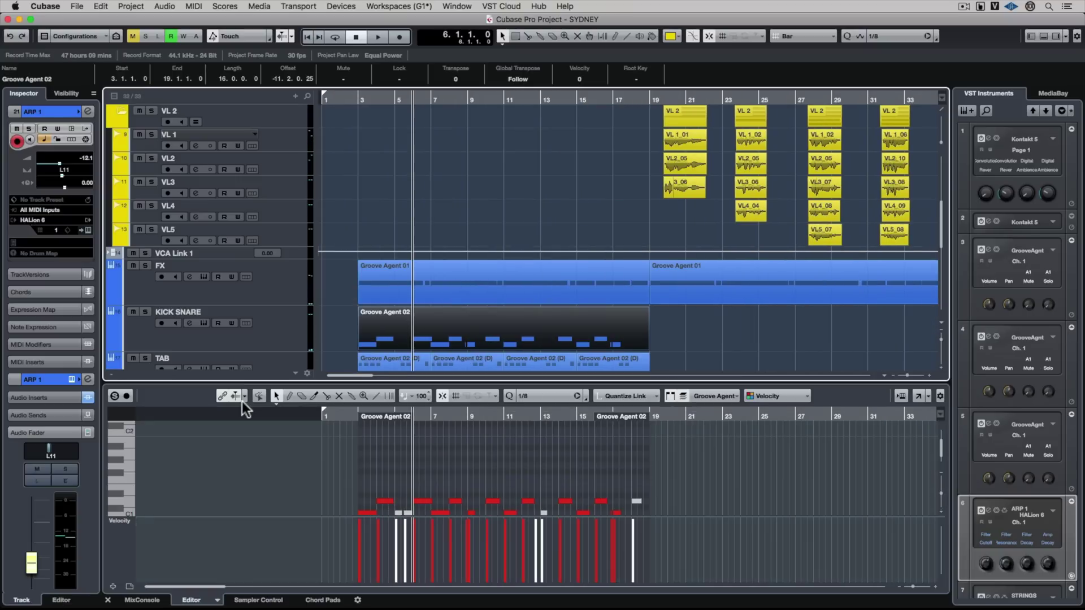
# - Enable Suspend Auto-Scroll when Editing and raise the bar-10 note seven semitones
pyautogui.click(246, 396)
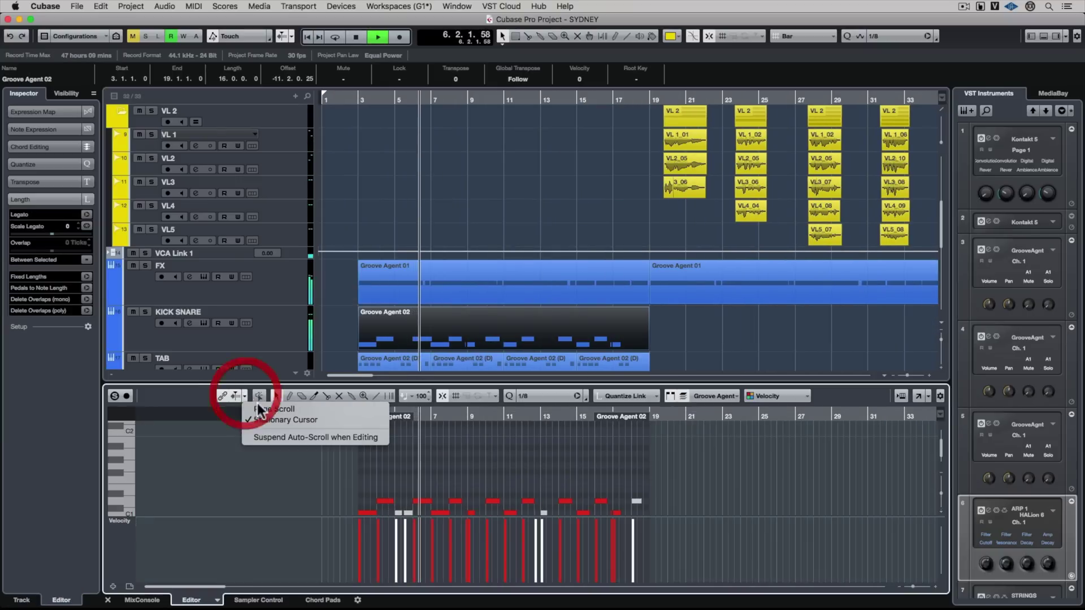
pyautogui.click(277, 437)
pyautogui.press('h')
pyautogui.press('h')
pyautogui.press('h')
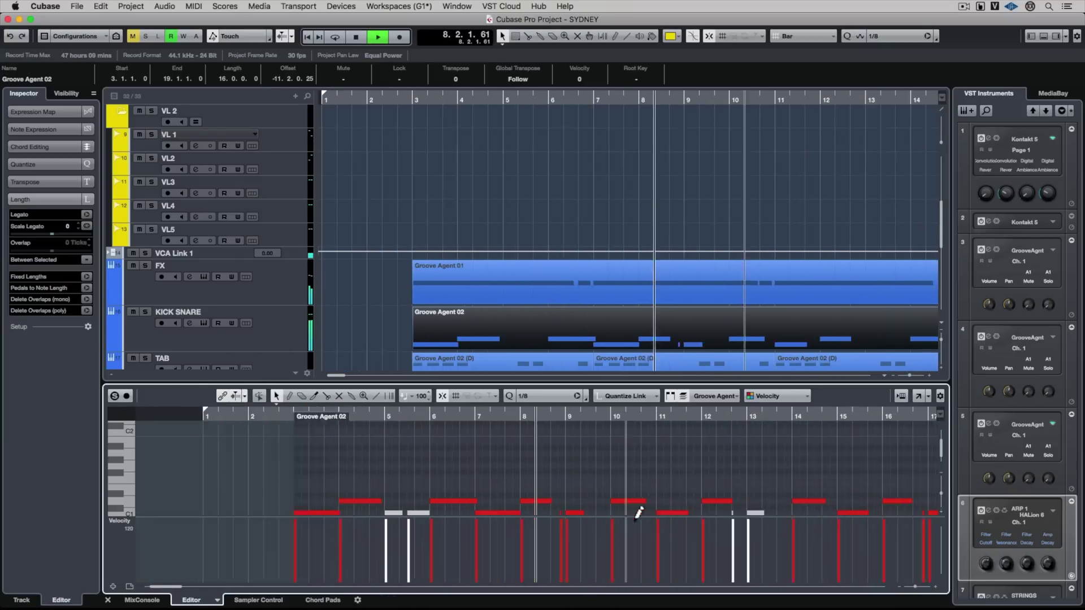
pyautogui.moveTo(681, 501)
pyautogui.mouseDown()
pyautogui.moveTo(673, 475)
pyautogui.moveTo(694, 461)
pyautogui.moveTo(690, 505)
pyautogui.mouseUp()
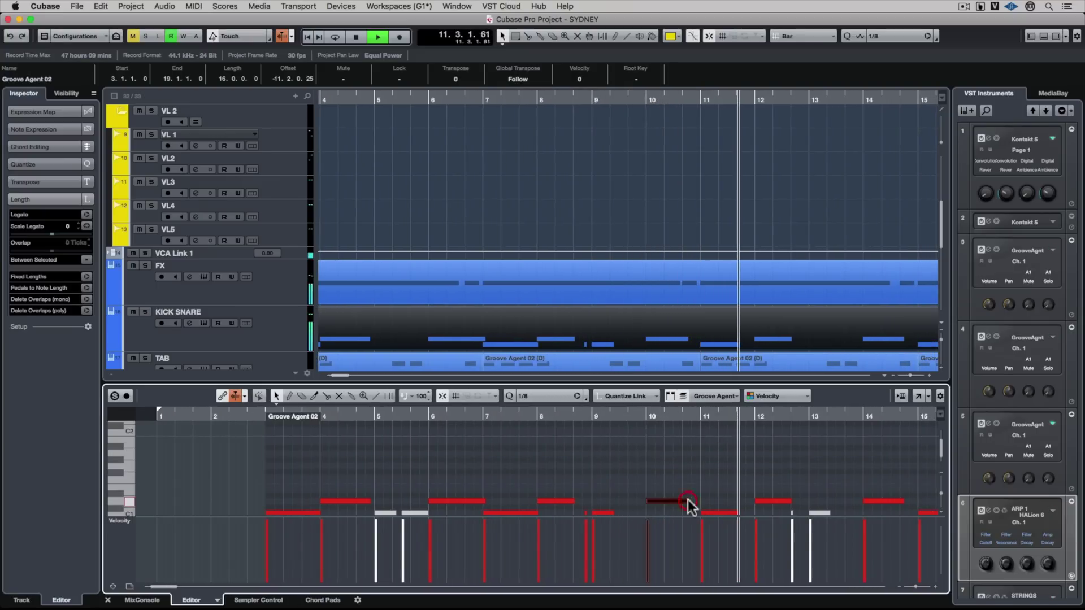
# - Re-enable Auto-Scroll, stop, zoom out, and restart playback from around bar 5
pyautogui.click(236, 398)
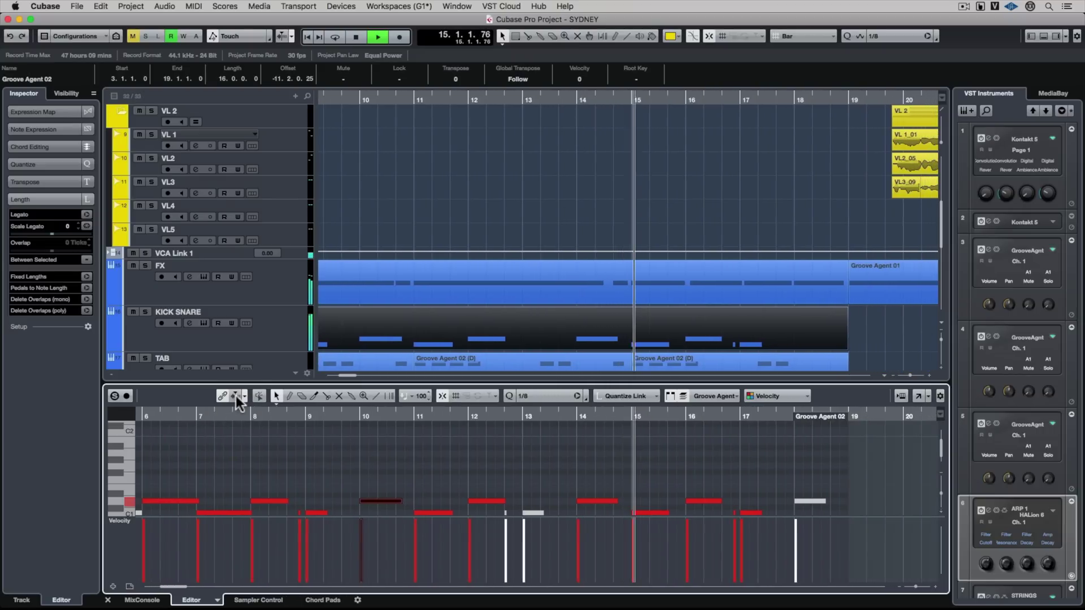
pyautogui.press('space')
pyautogui.press('g')
pyautogui.press('g')
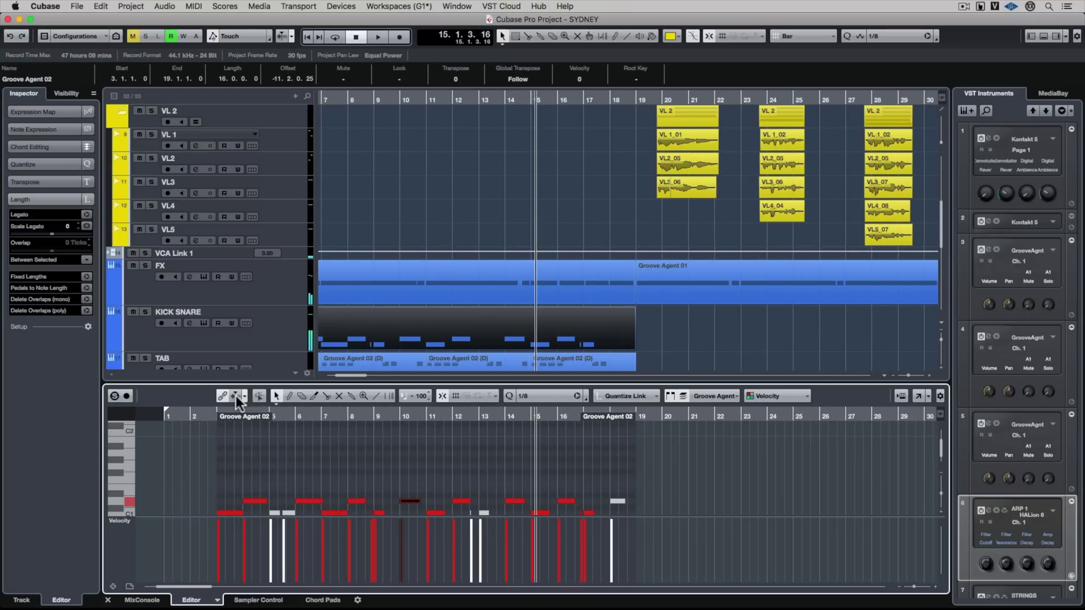
pyautogui.doubleClick(288, 416)
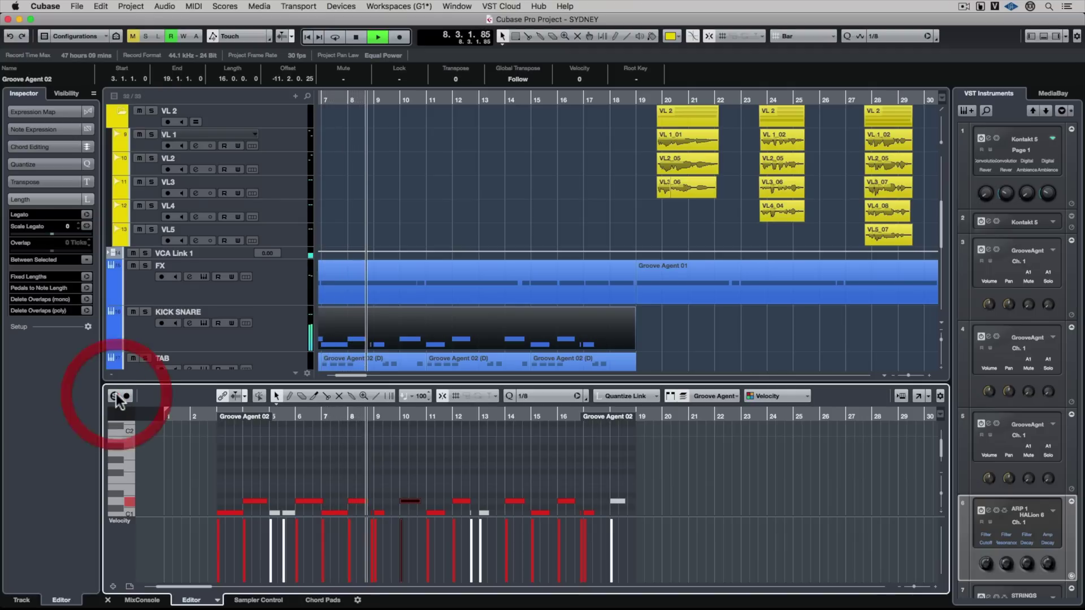
# - Stop playback and confirm the controller lane stays on Velocity
pyautogui.press('space')
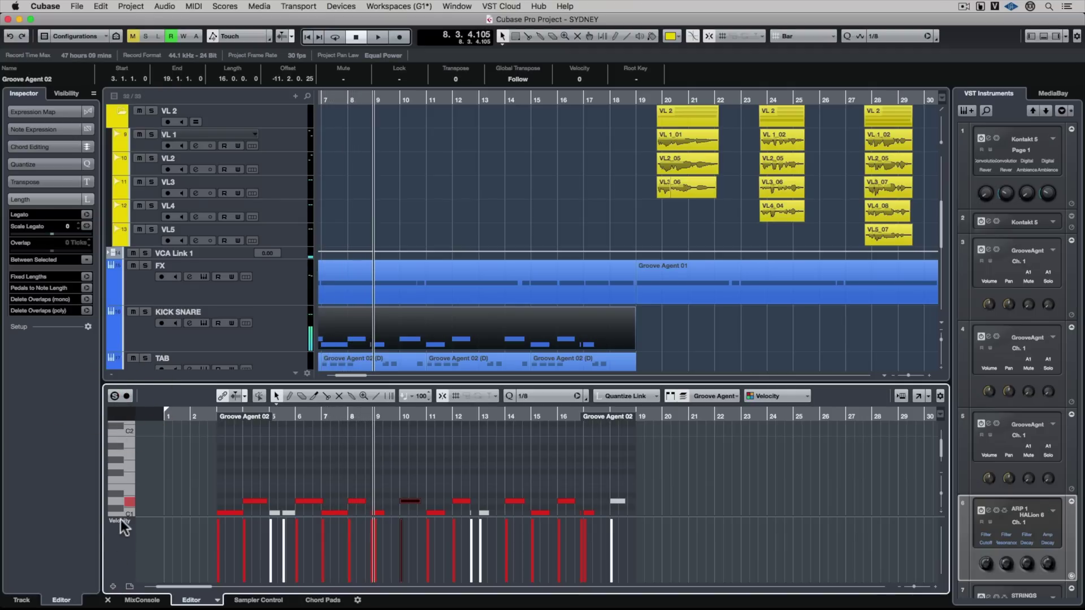
pyautogui.click(120, 520)
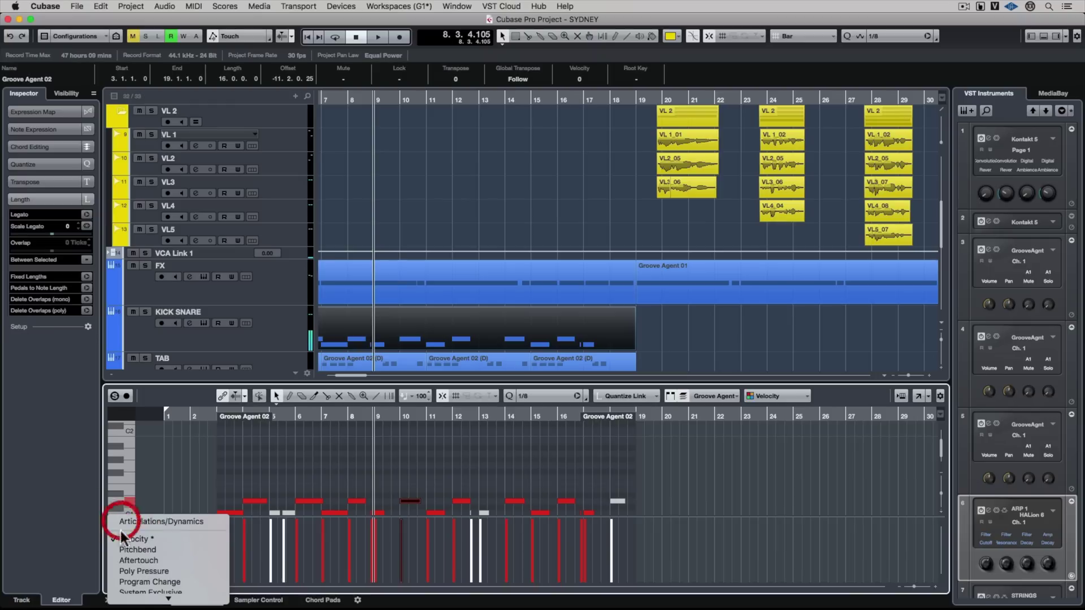
pyautogui.click(178, 437)
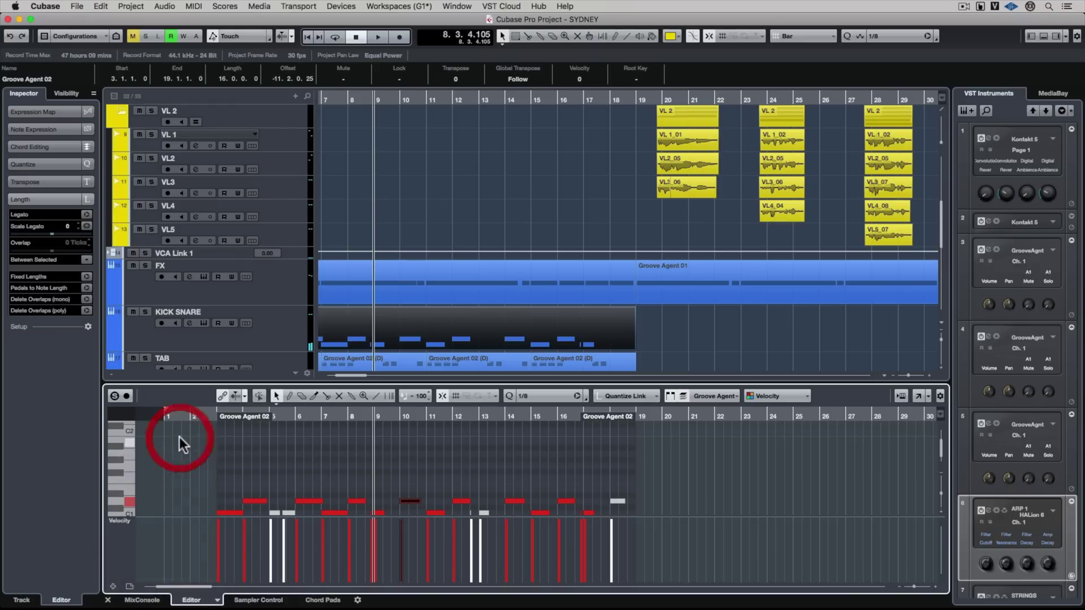
# - Show the Info Line above the Key Editor, toggling the Status Line on and back off
pyautogui.click(928, 396)
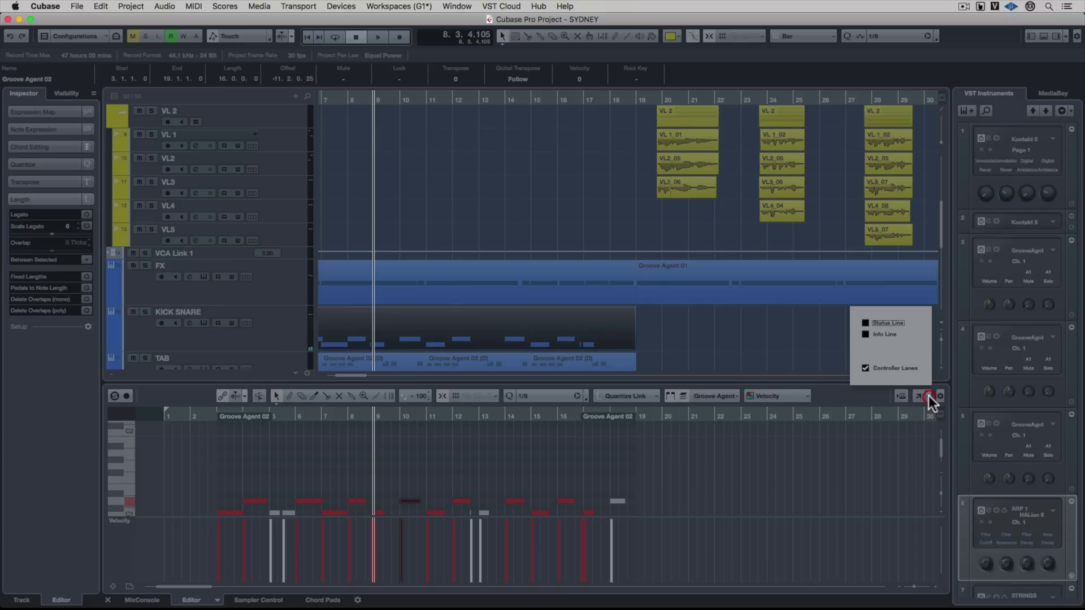
pyautogui.click(863, 331)
pyautogui.click(864, 321)
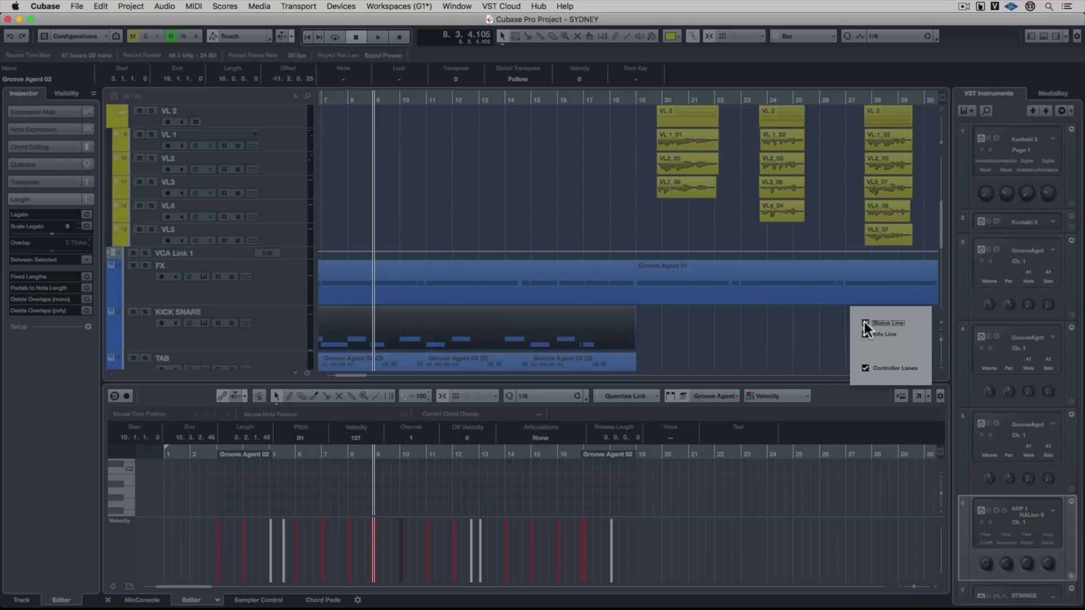
pyautogui.click(864, 322)
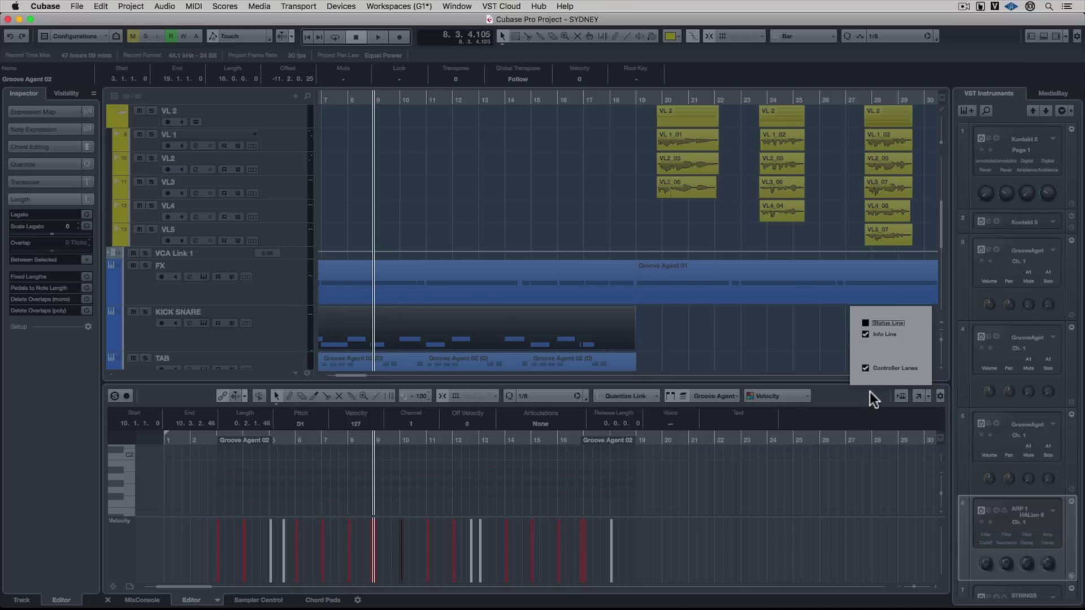
# - Hide the Info Line, then maximize the Key Editor and return it to the lower zone
pyautogui.click(863, 334)
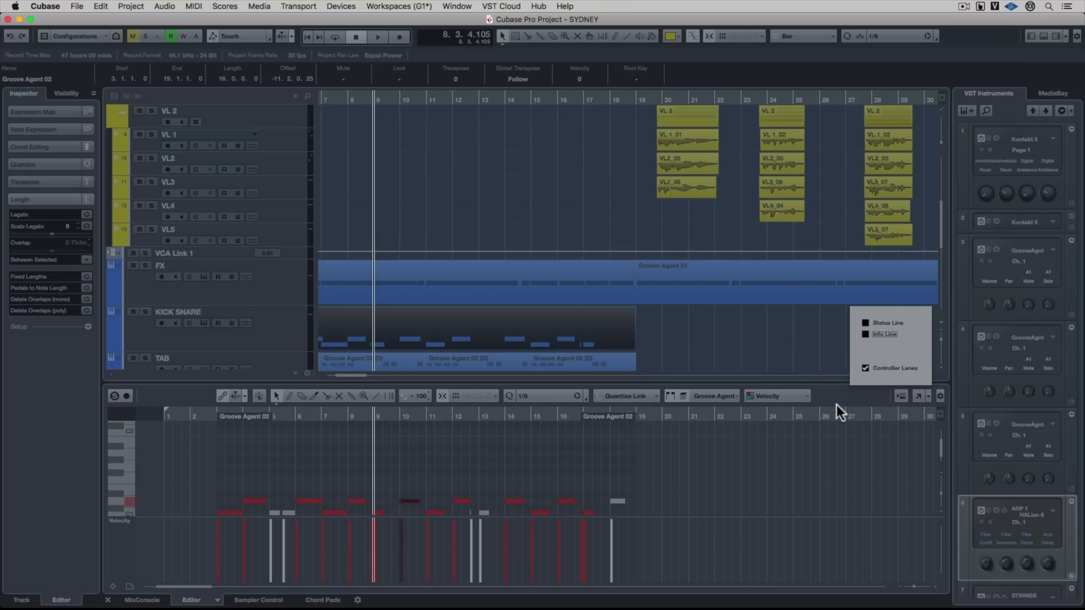
pyautogui.click(919, 397)
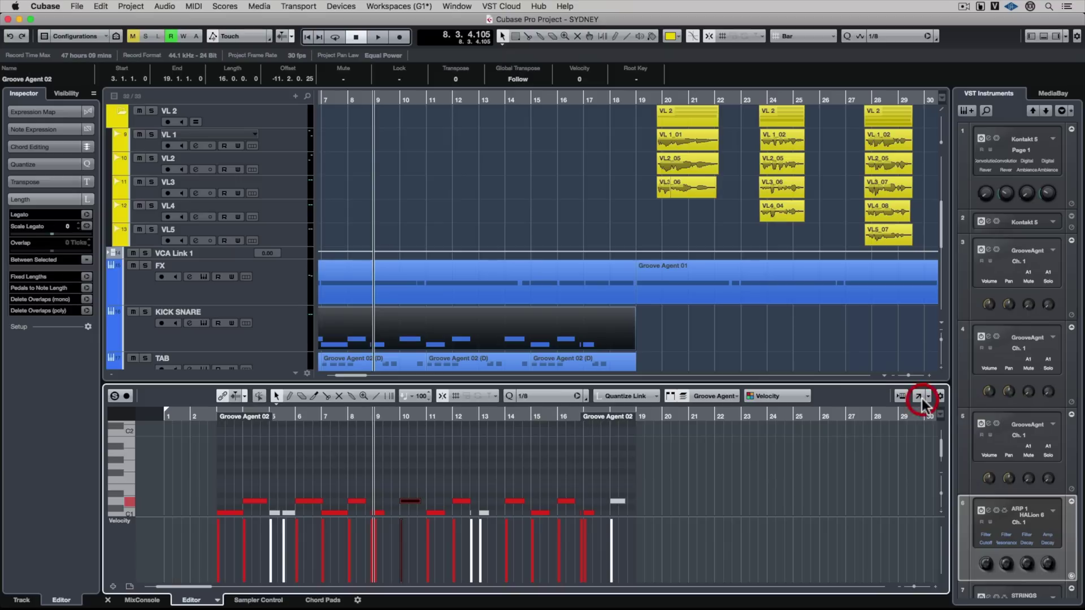
pyautogui.click(918, 397)
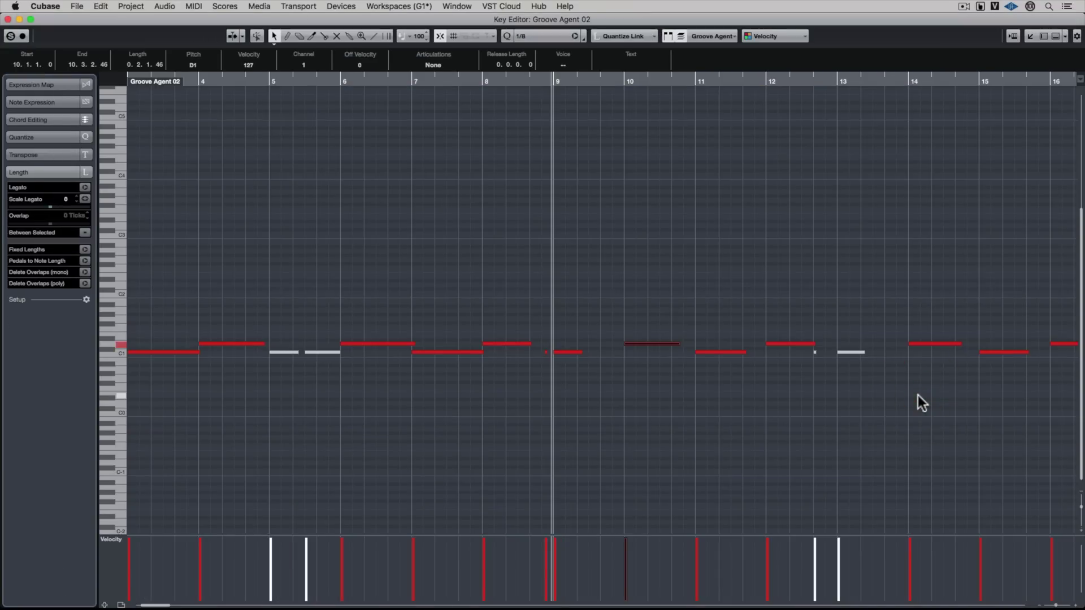
pyautogui.click(1031, 34)
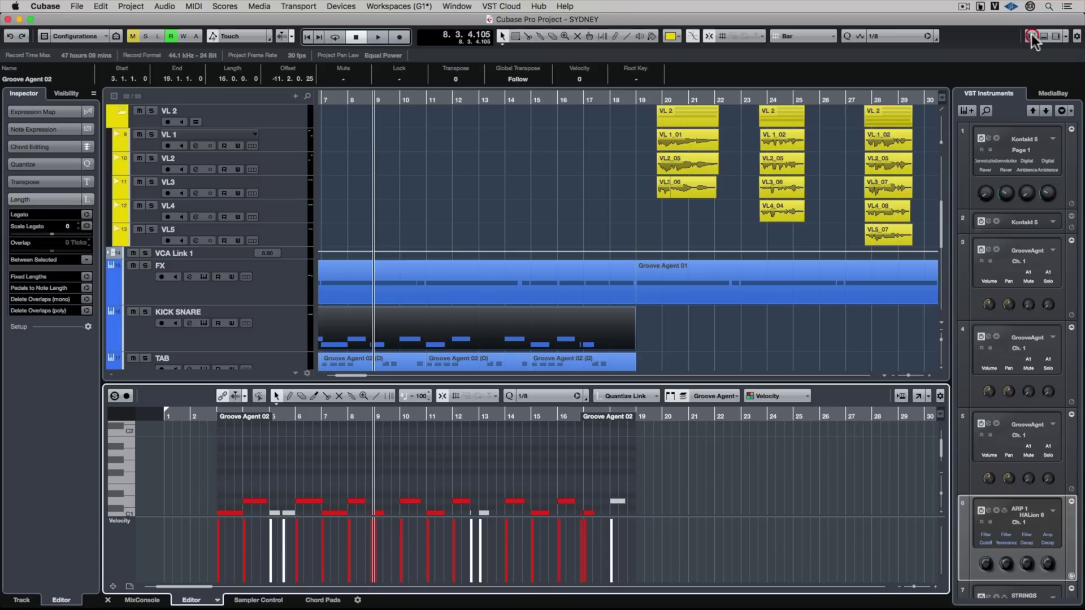
pyautogui.click(940, 396)
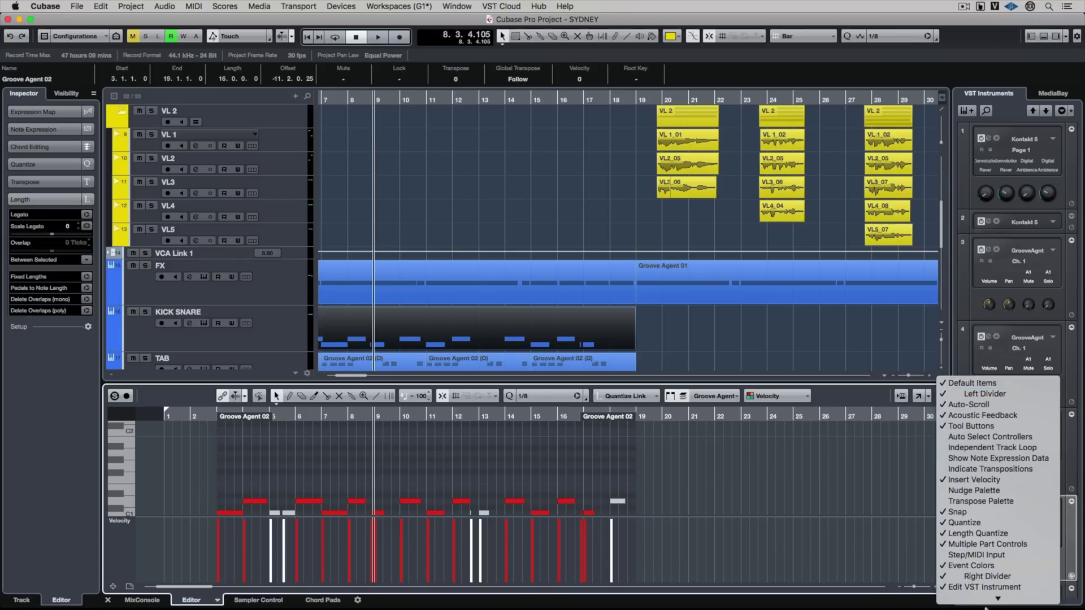
# - Hide Edit VST Instrument from the Key Editor toolbar and place the Right Divider below Event Colors
pyautogui.click(962, 597)
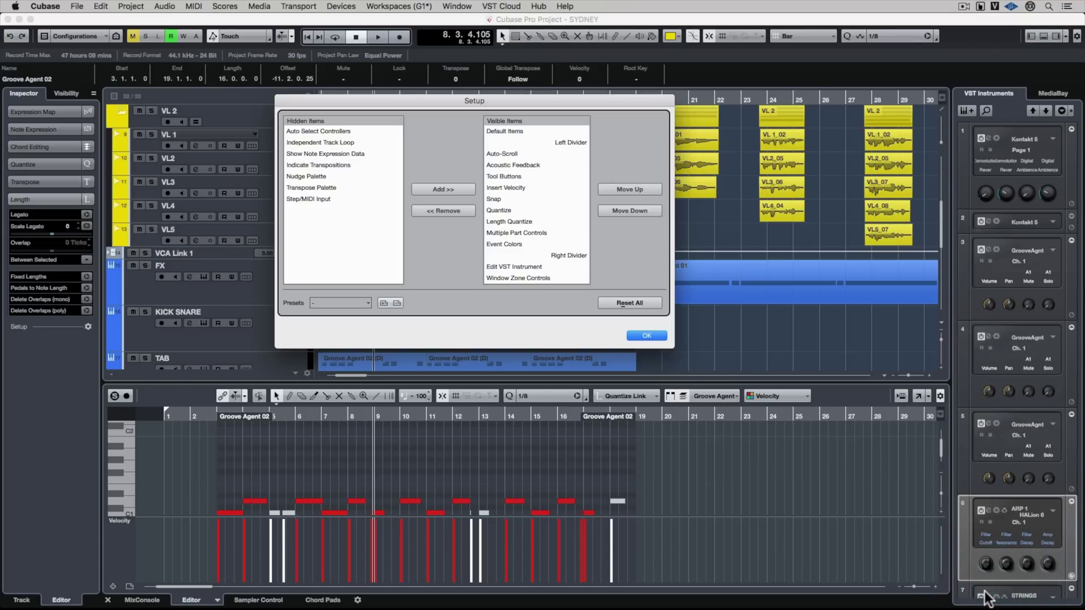
pyautogui.click(519, 267)
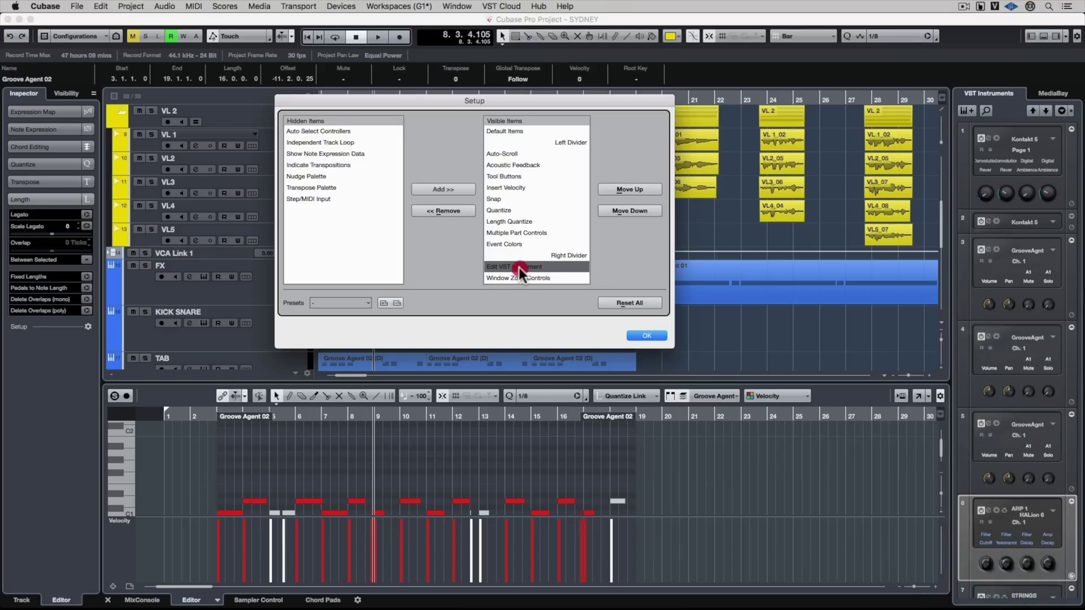
pyautogui.click(447, 211)
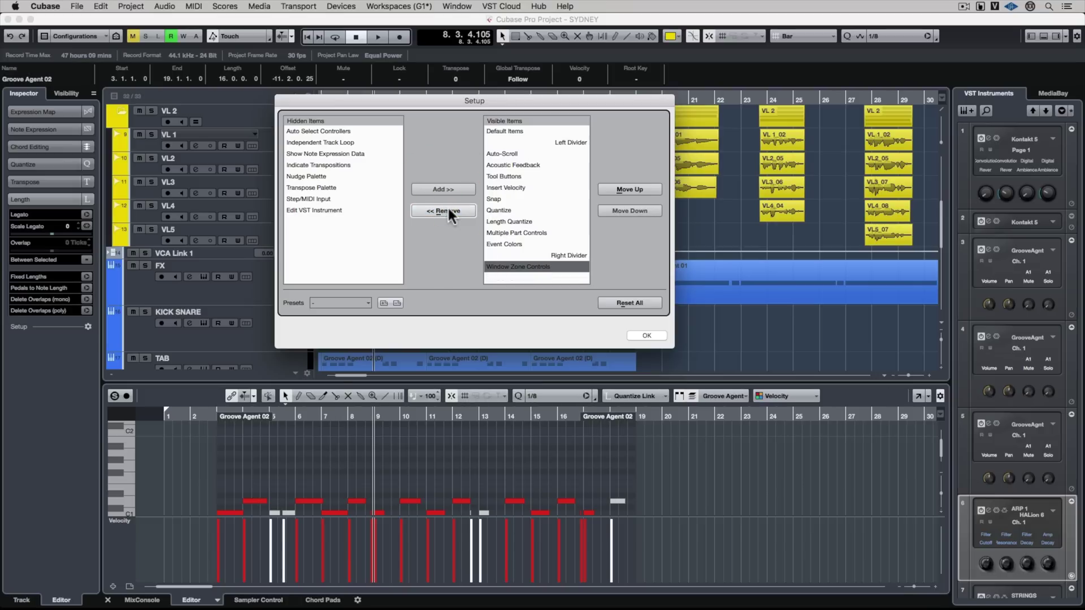
pyautogui.click(513, 244)
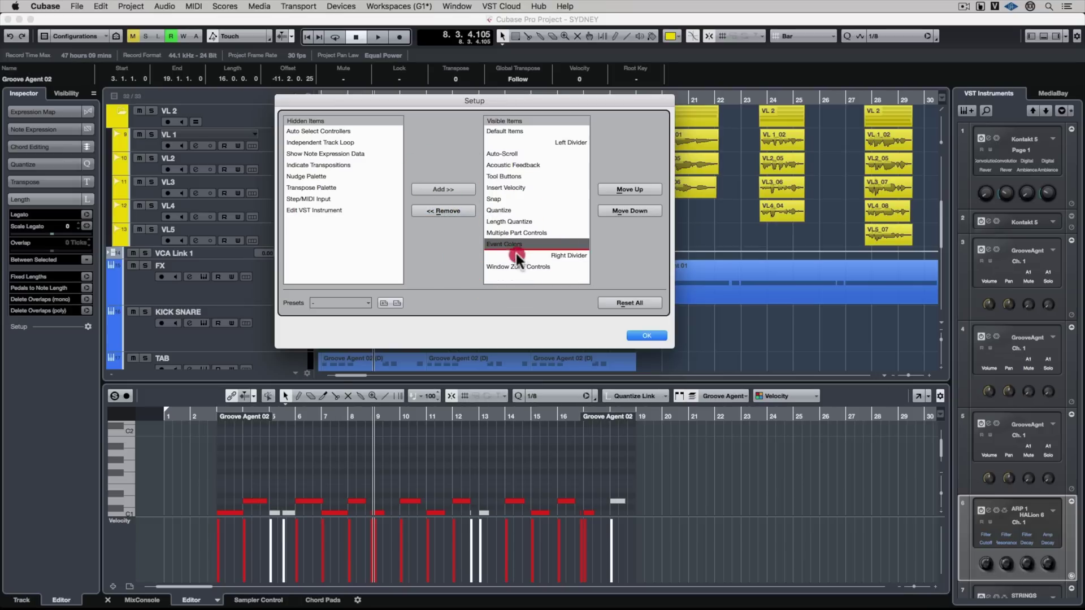
pyautogui.moveTo(518, 269); pyautogui.dragTo(519, 269)
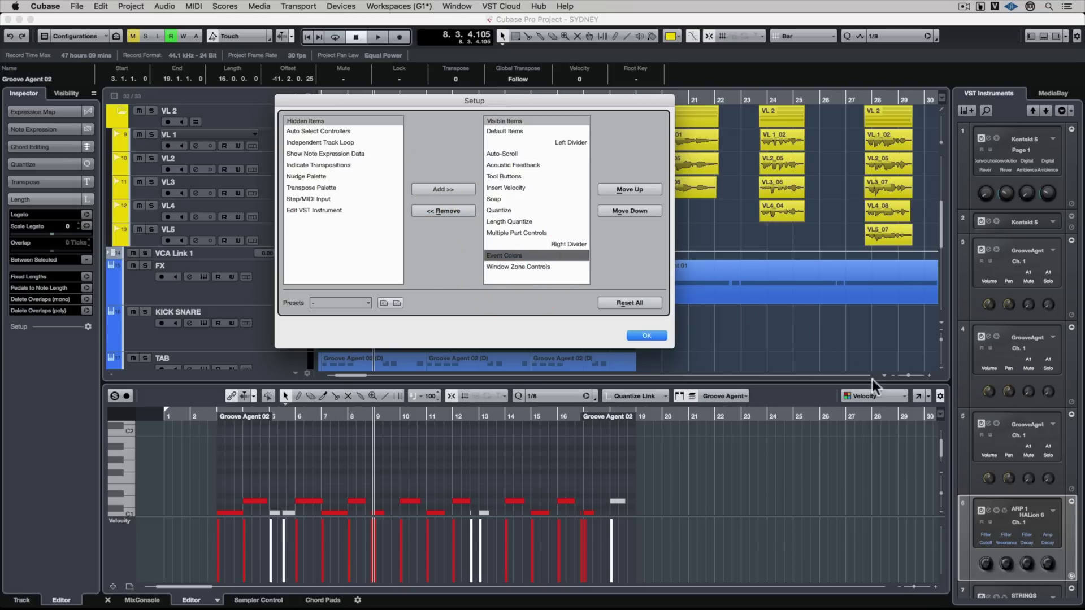
pyautogui.click(567, 246)
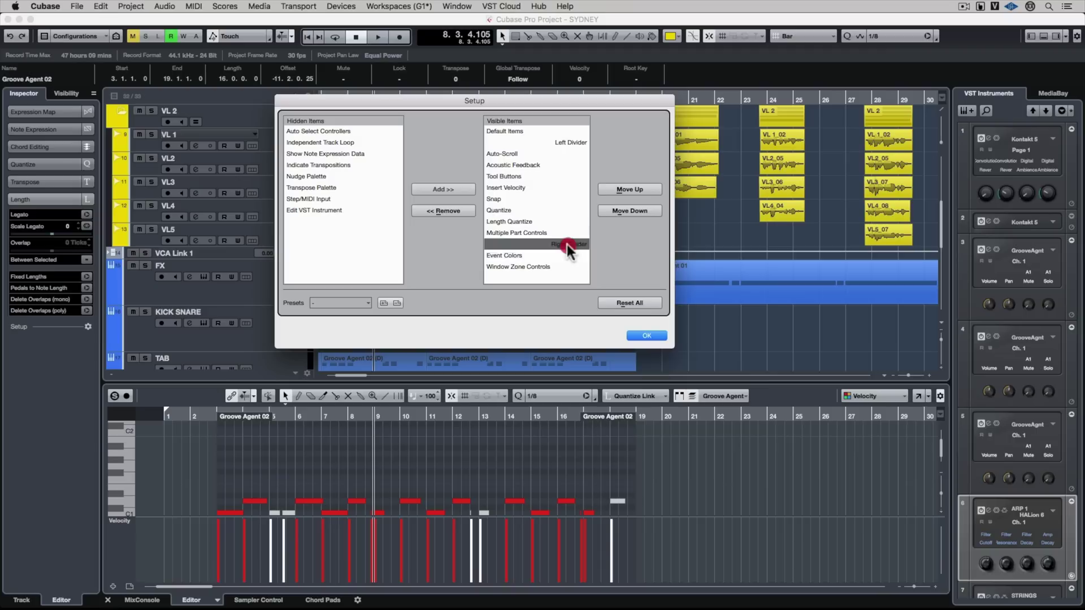
pyautogui.moveTo(564, 212); pyautogui.dragTo(552, 260)
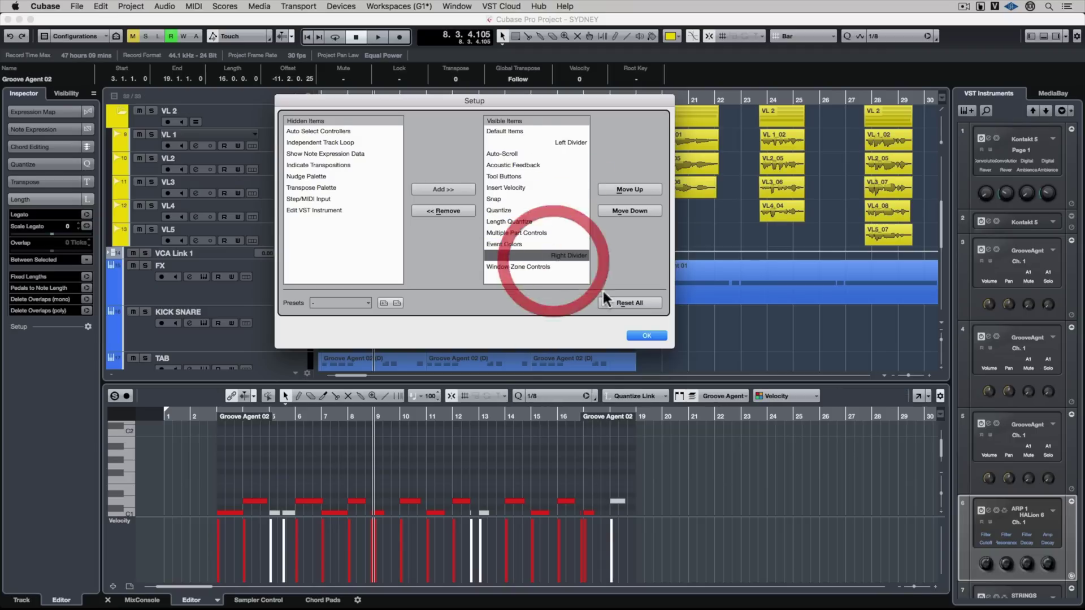
pyautogui.click(622, 302)
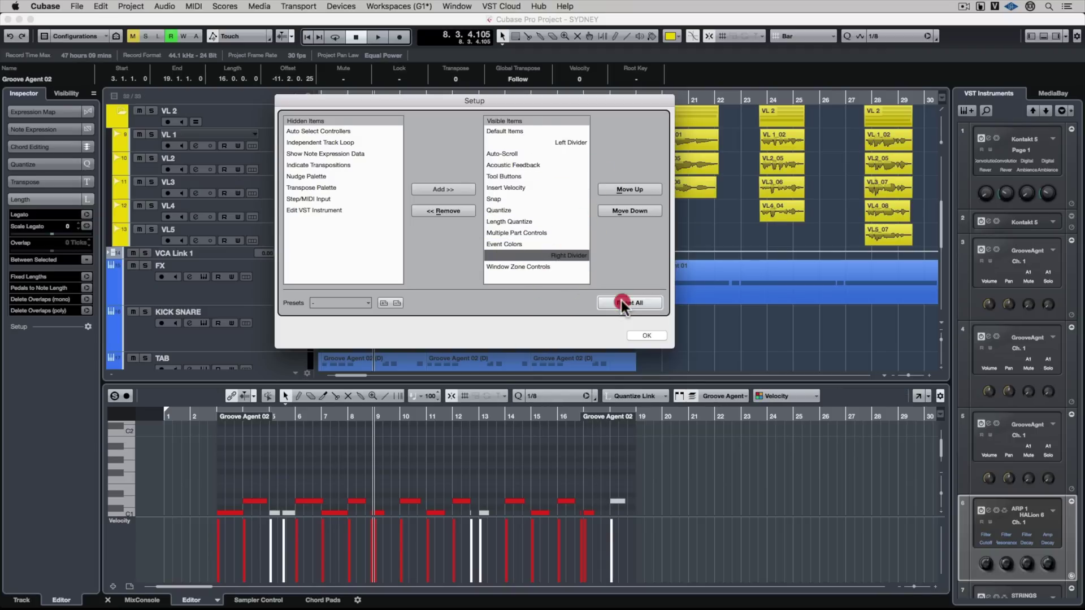
pyautogui.click(646, 335)
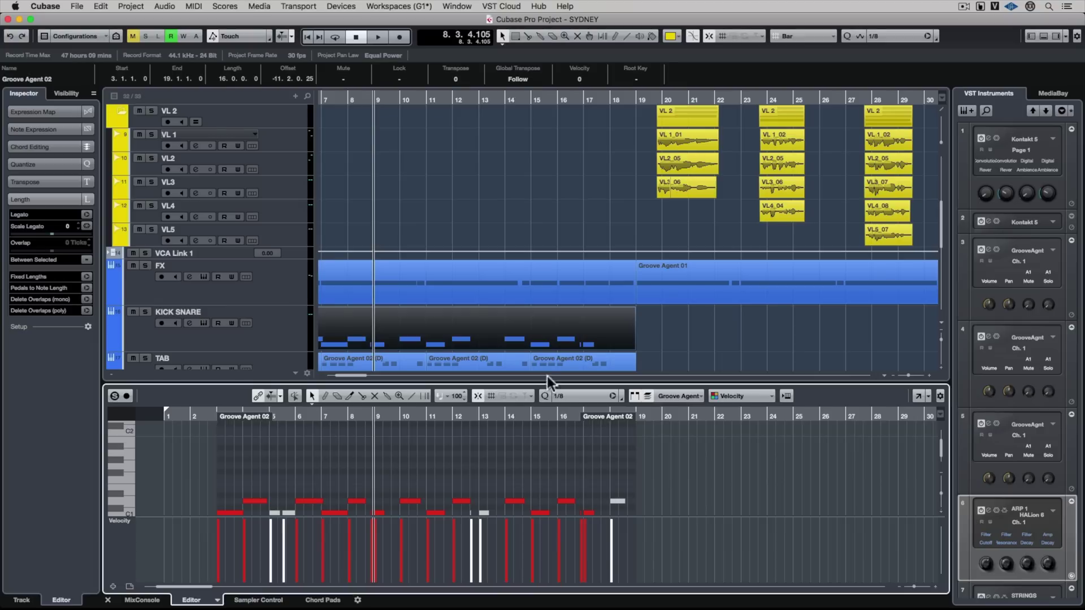
# - Toggle Snap off and back on, set quantize to 1/16, and briefly toggle part borders
pyautogui.click(477, 394)
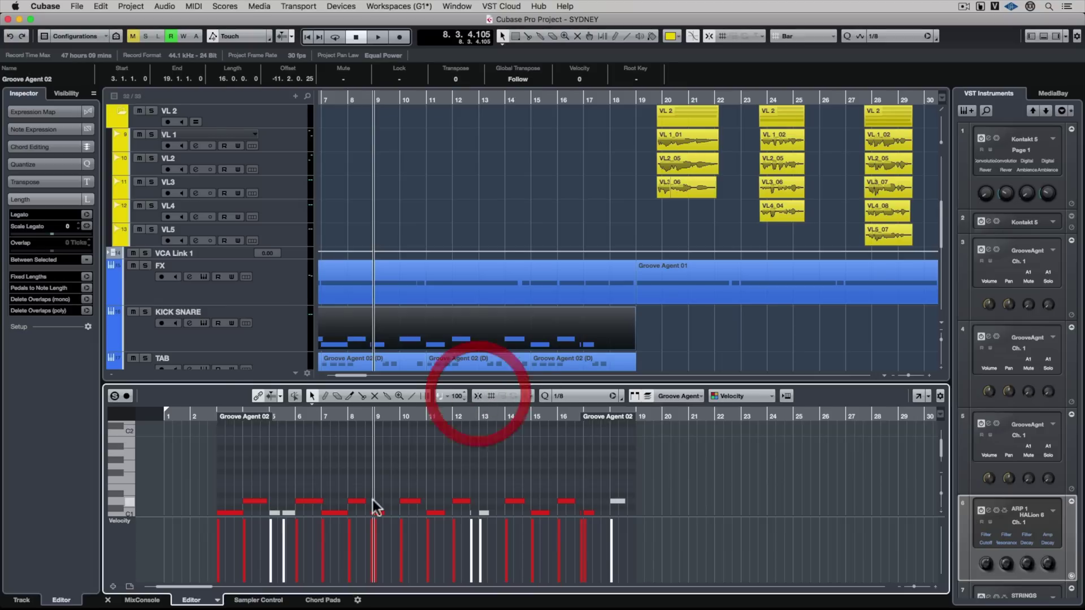
pyautogui.click(406, 501)
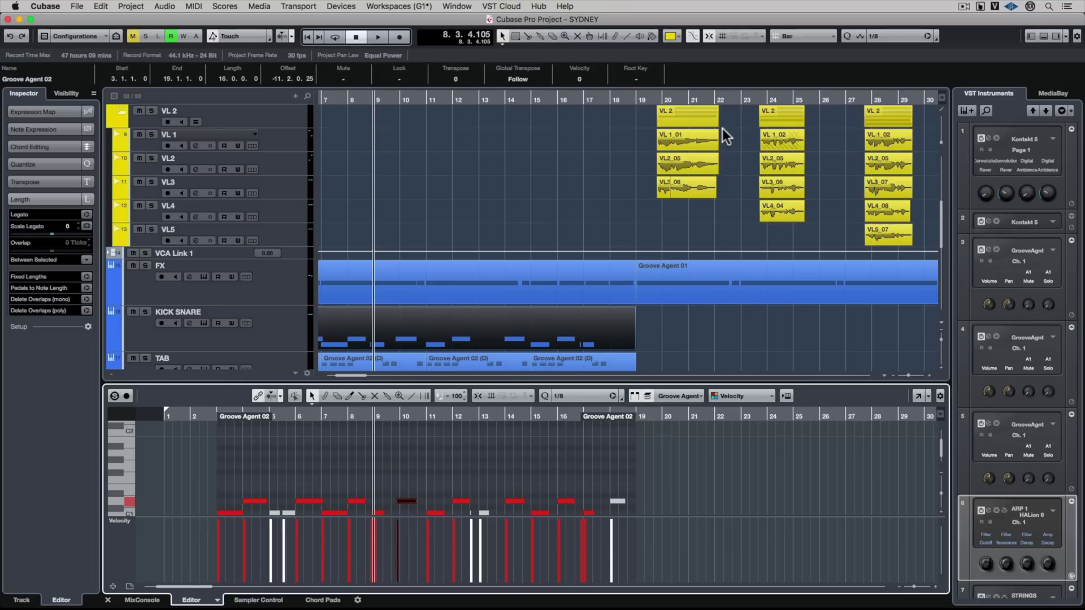
pyautogui.click(707, 34)
pyautogui.click(477, 397)
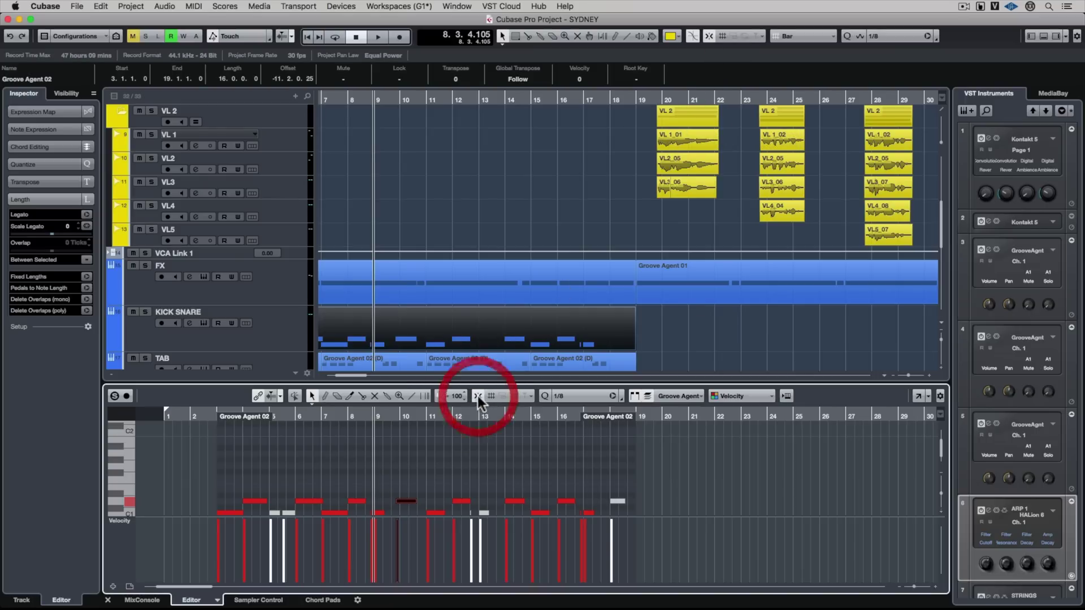
pyautogui.click(566, 399)
pyautogui.click(571, 399)
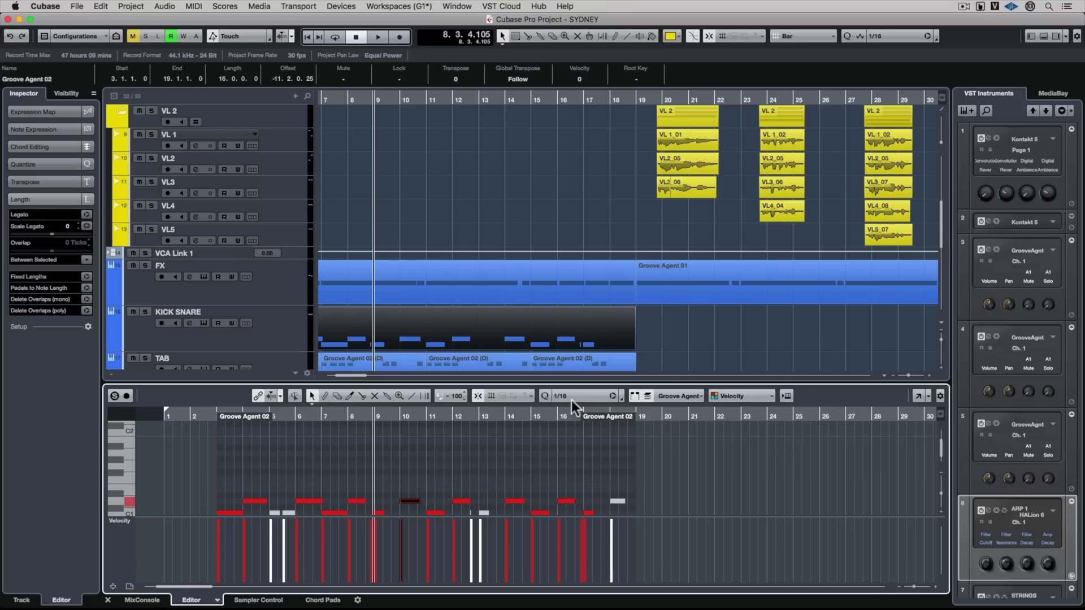
pyautogui.click(634, 396)
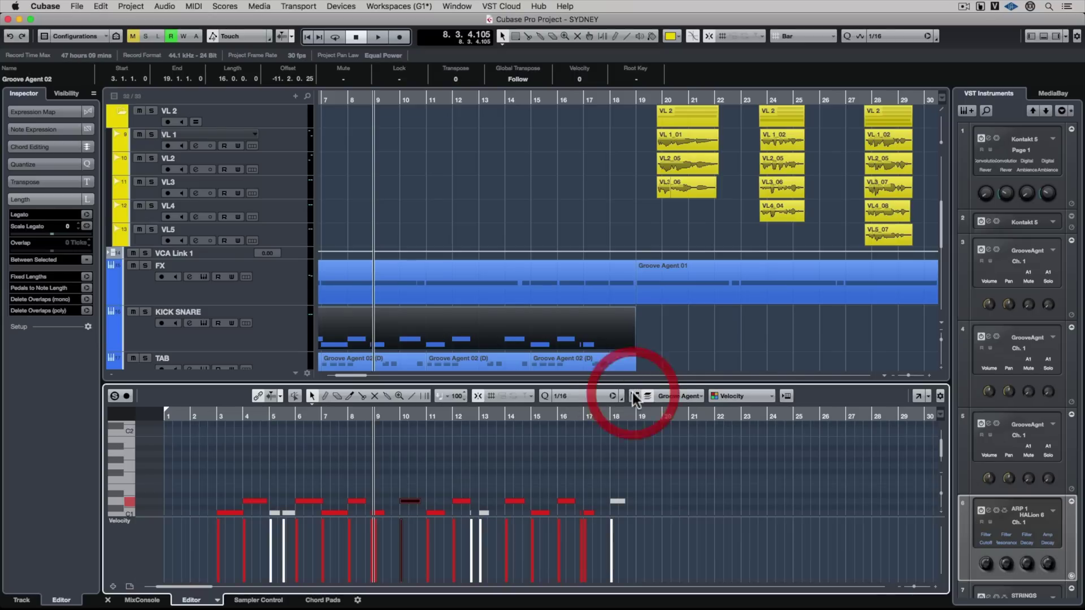
pyautogui.click(633, 396)
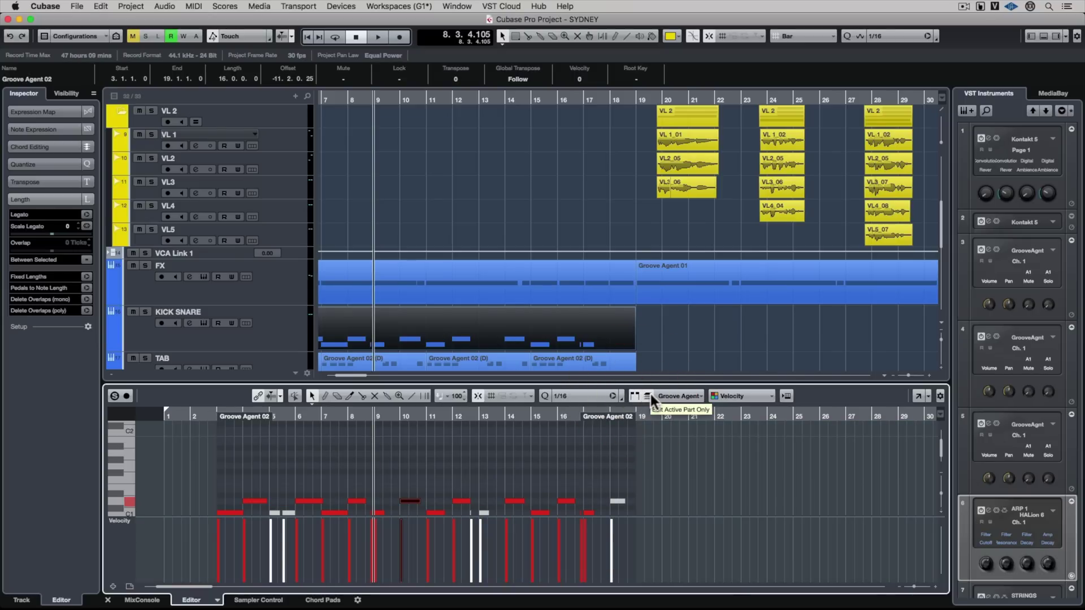
pyautogui.click(748, 396)
pyautogui.click(741, 407)
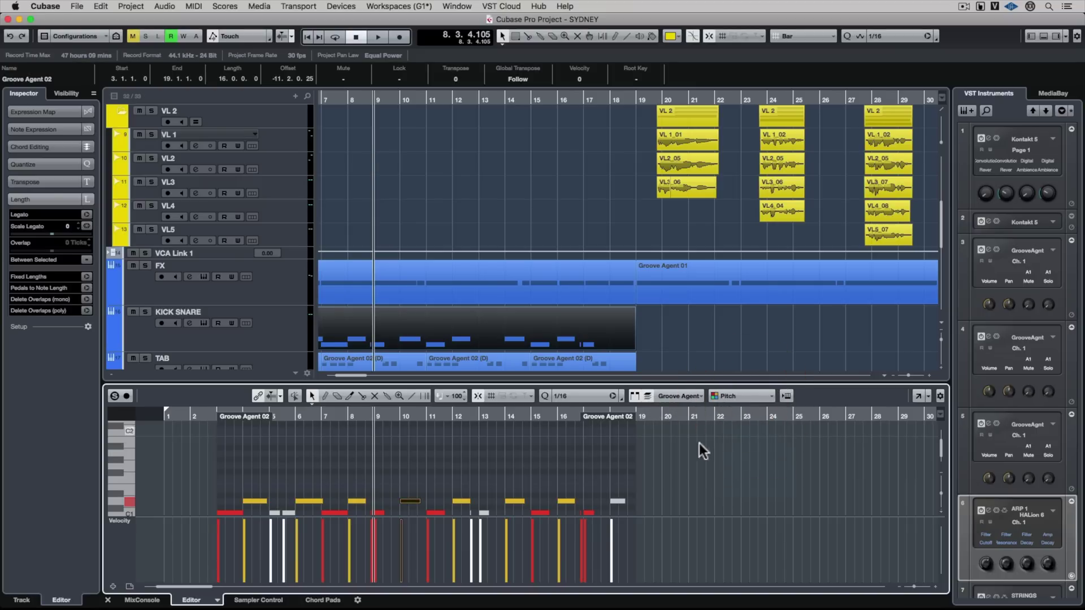
pyautogui.scroll(-3, 698, 455)
pyautogui.click(730, 392)
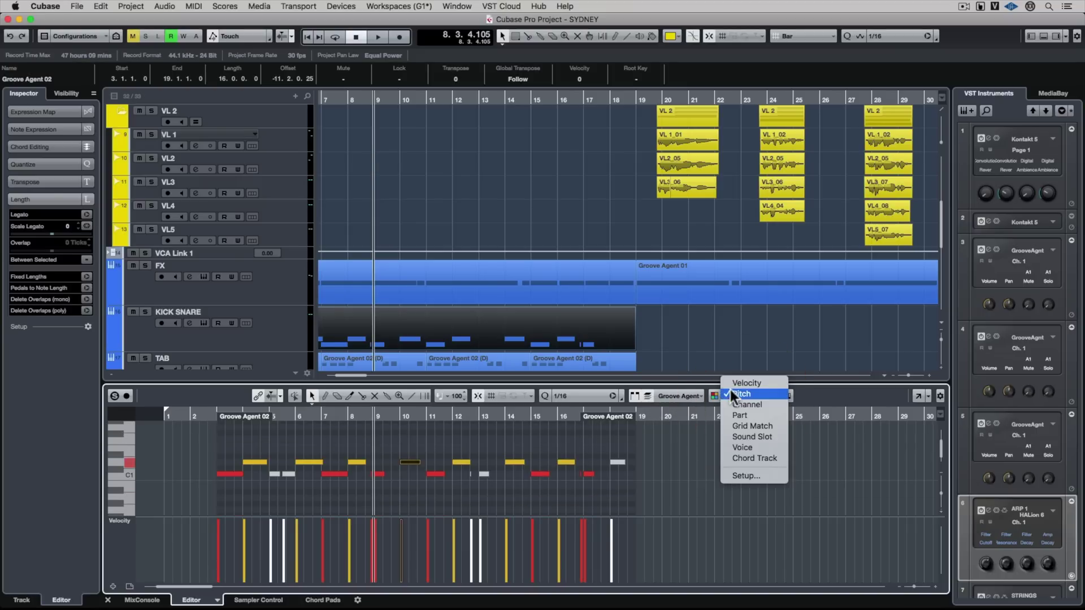
pyautogui.click(728, 400)
pyautogui.click(728, 397)
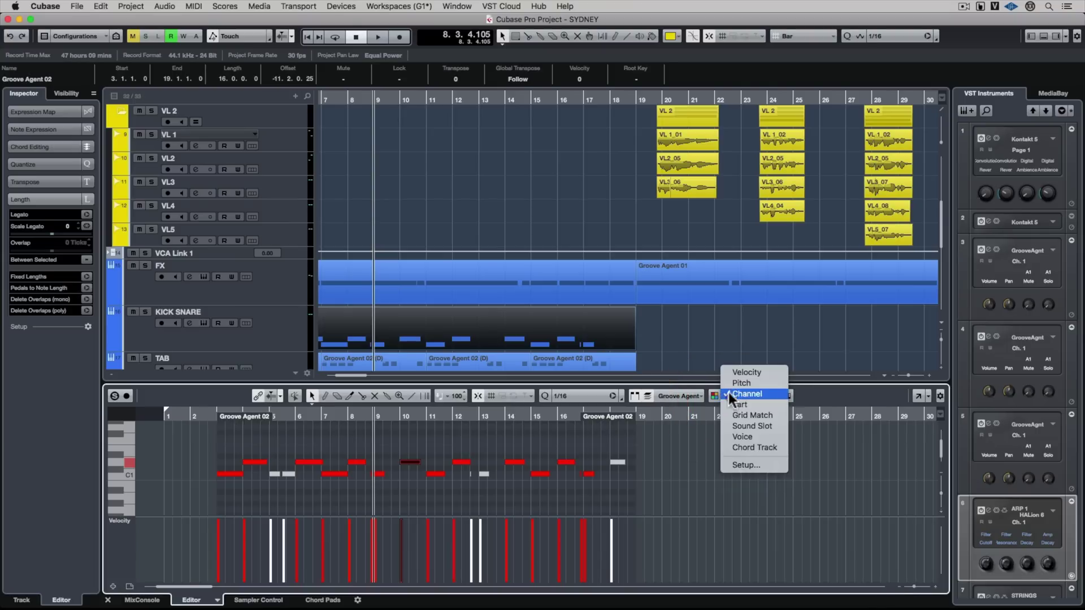
pyautogui.click(733, 371)
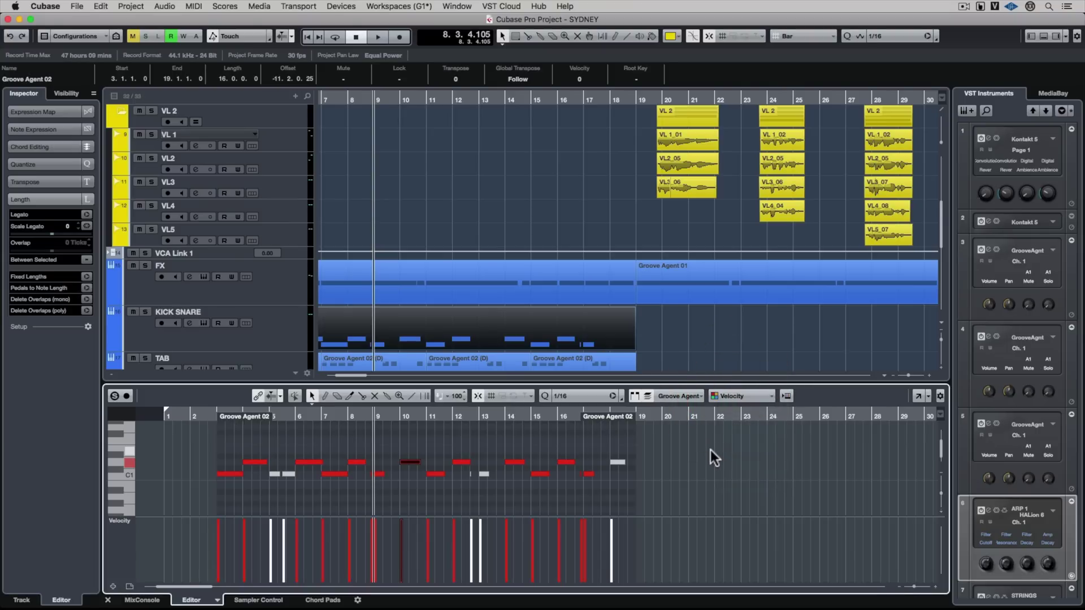
# - Deselect the Groove Agent 02 part and note, pick the Split tool, and raise the zone divider
pyautogui.click(531, 195)
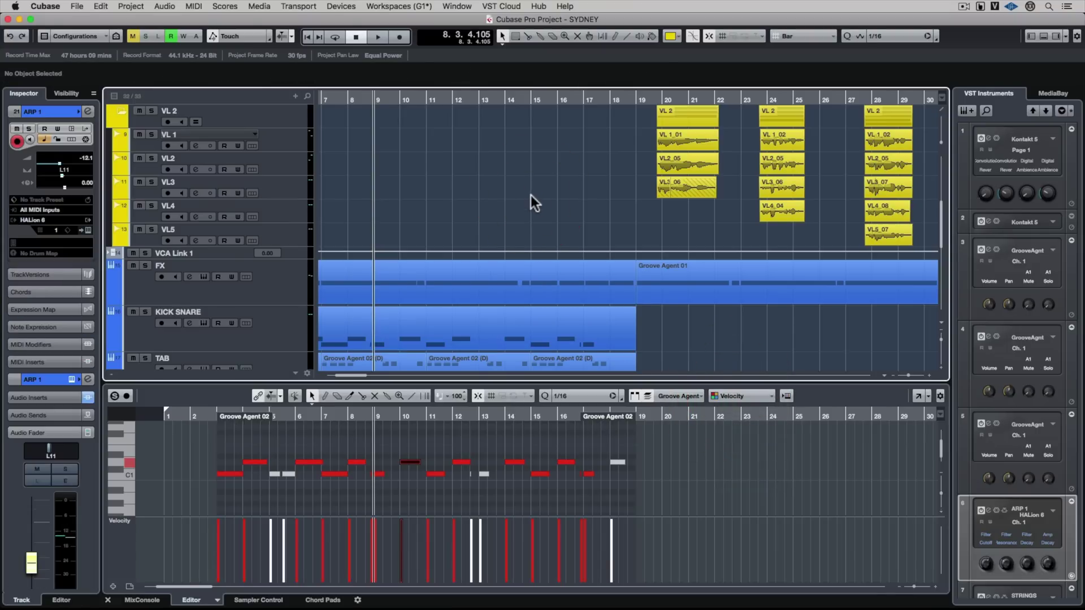
pyautogui.press('3')
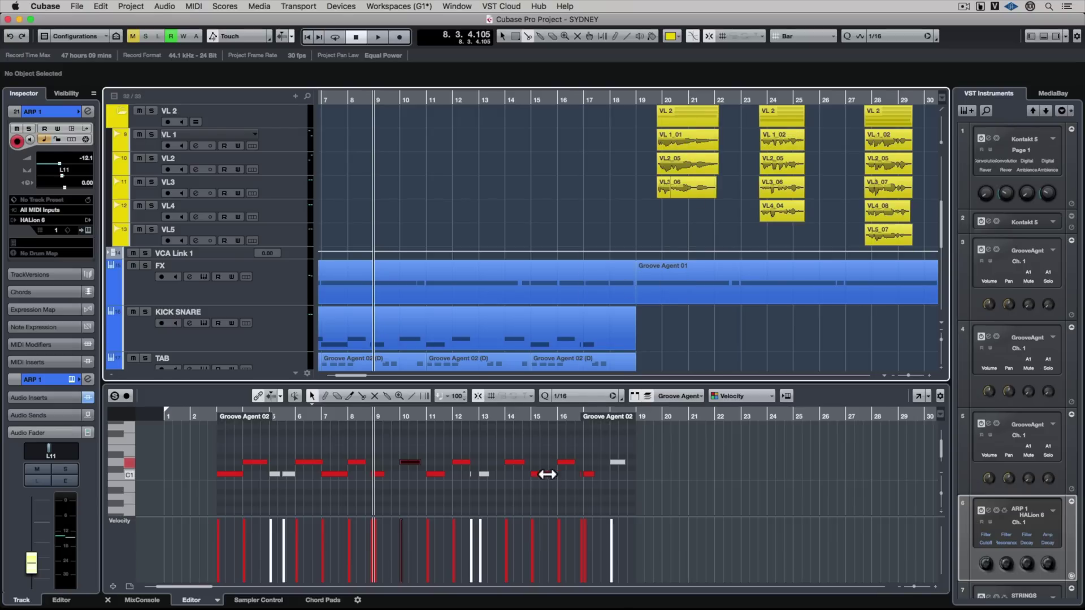
pyautogui.click(540, 440)
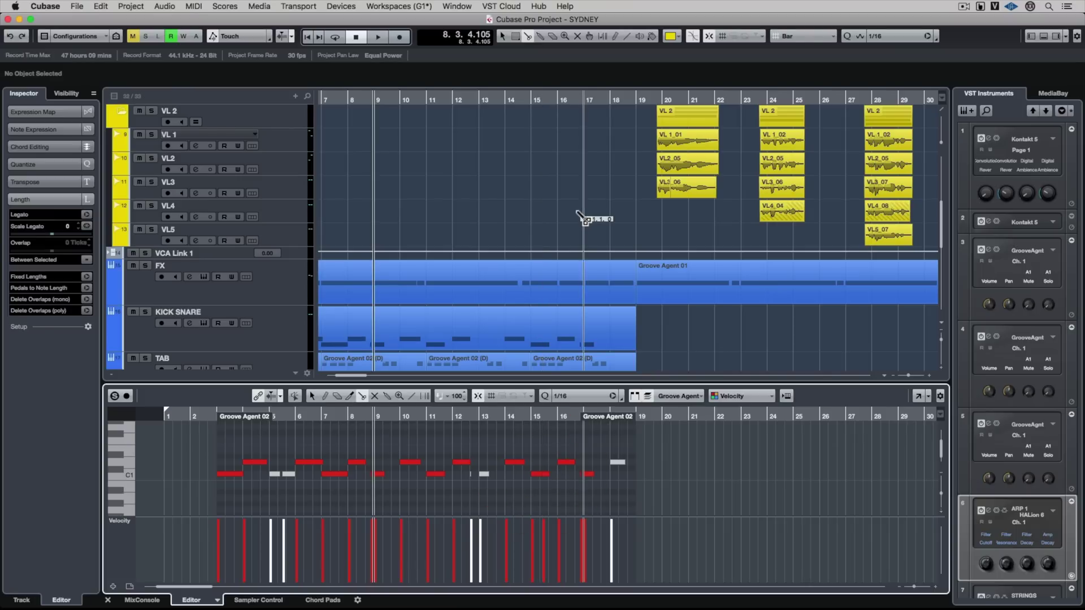
pyautogui.click(423, 380)
pyautogui.moveTo(420, 382); pyautogui.dragTo(426, 308)
# - Resize the velocity lane, zoom notes vertically to show pitch names, and zoom out to bars 1–53
pyautogui.click(405, 508)
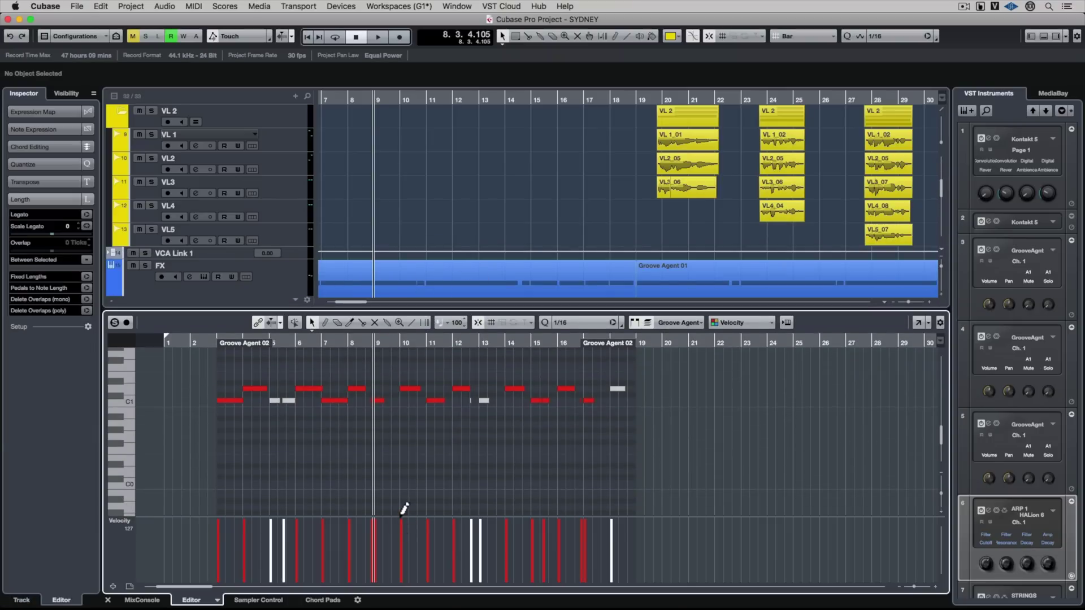
pyautogui.moveTo(407, 517)
pyautogui.mouseDown()
pyautogui.moveTo(405, 538)
pyautogui.moveTo(405, 505)
pyautogui.moveTo(419, 492)
pyautogui.moveTo(424, 499)
pyautogui.mouseUp()
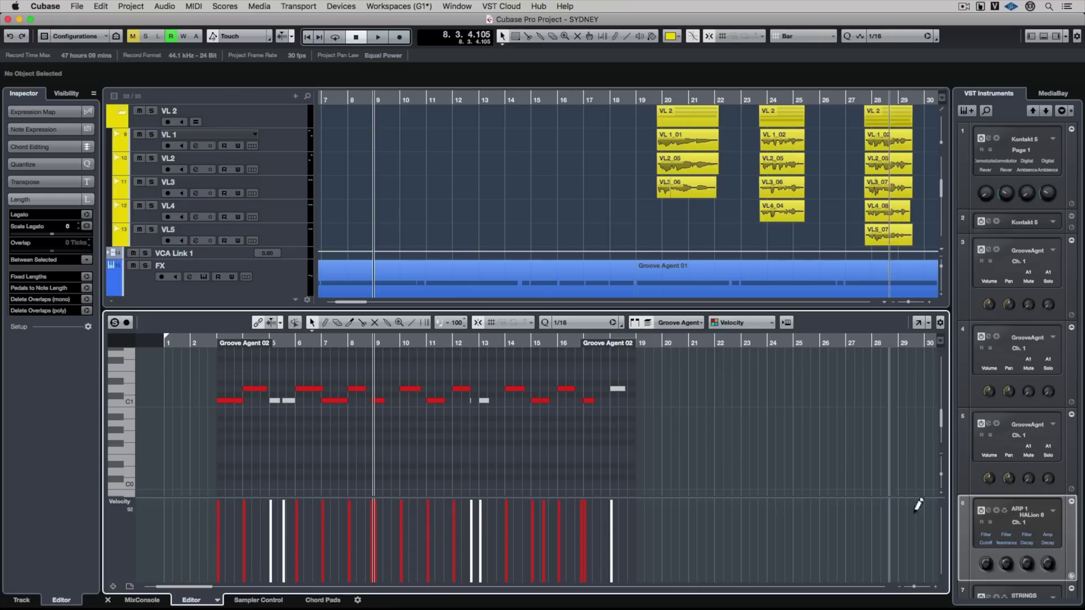
pyautogui.moveTo(942, 478)
pyautogui.mouseDown()
pyautogui.moveTo(942, 465)
pyautogui.moveTo(927, 538)
pyautogui.mouseUp()
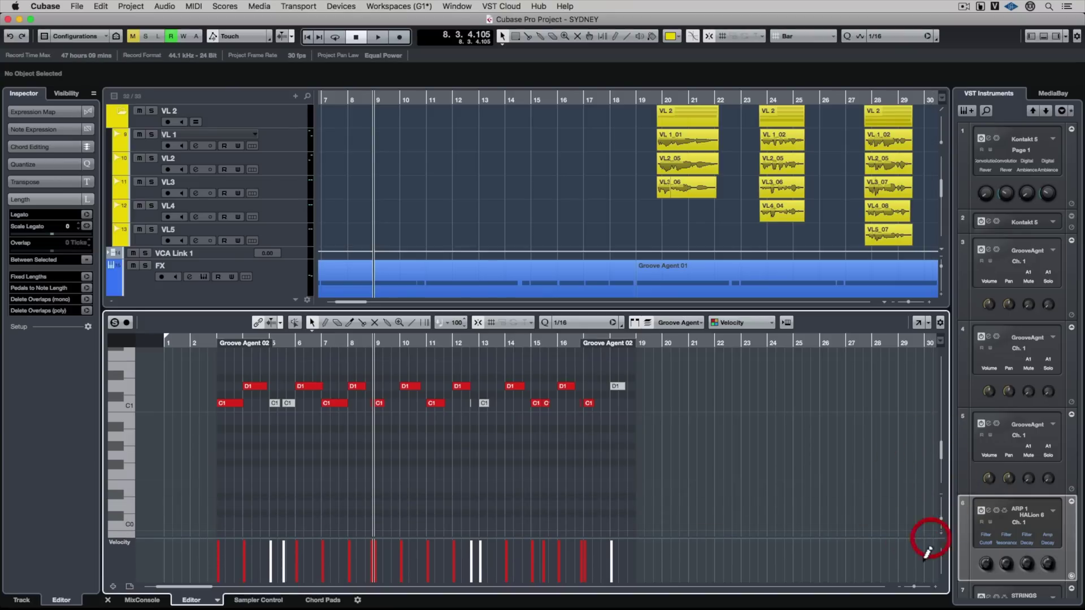
pyautogui.moveTo(914, 592); pyautogui.dragTo(912, 593)
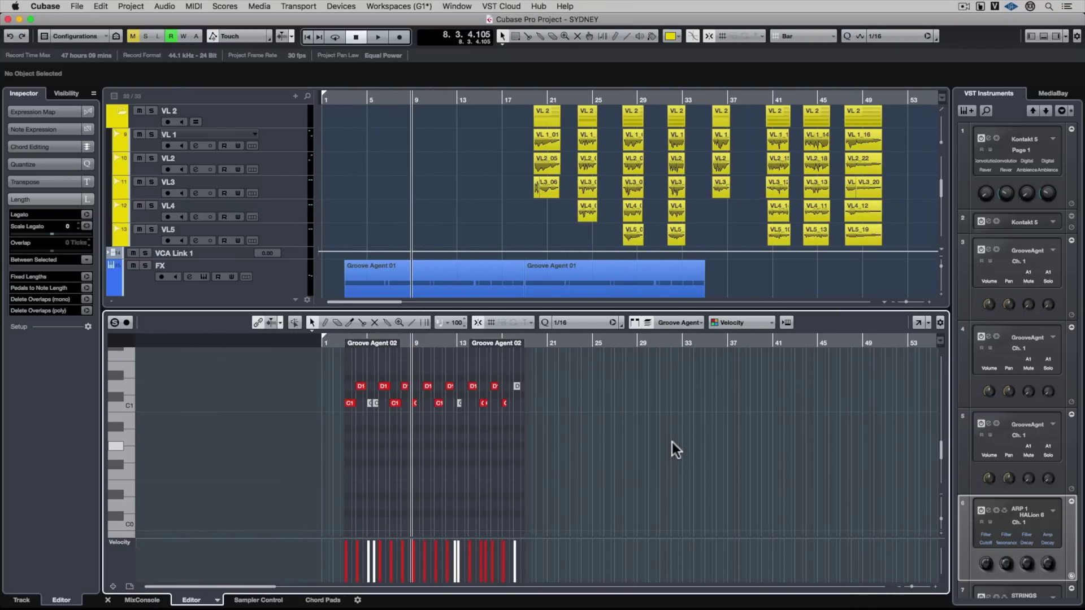